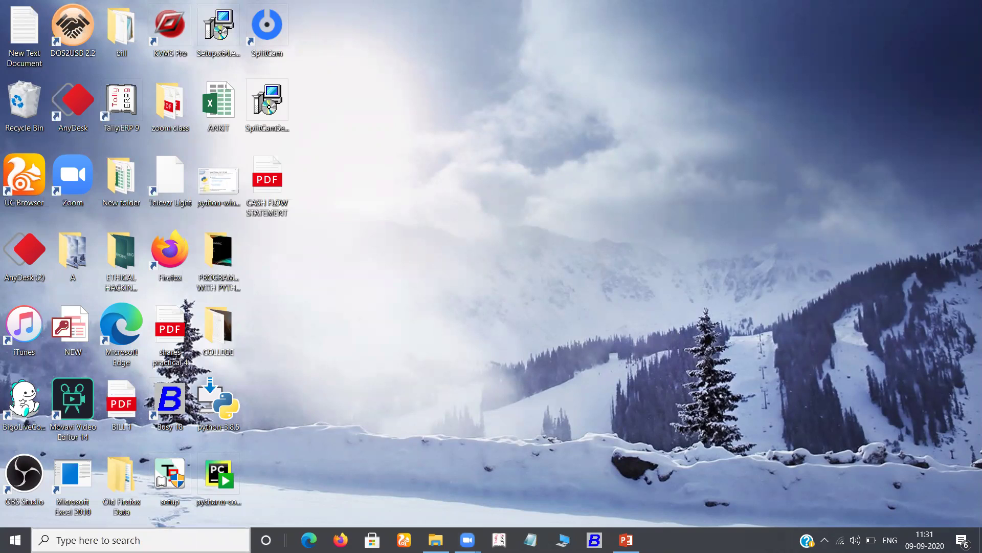
Open the Windows search panel from the taskbar
{"action": "left_click", "coordinate": [97, 540]}
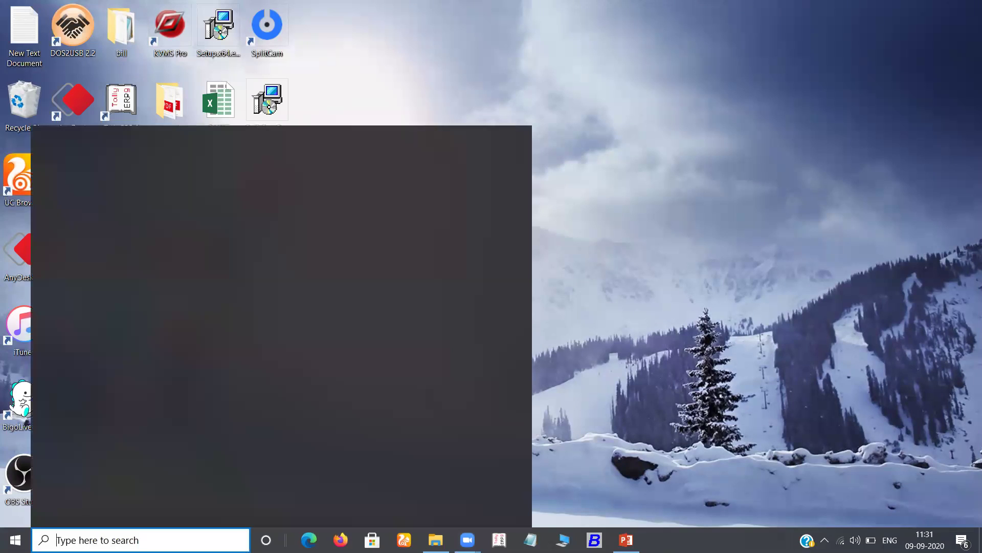
Search MSACCESS, launch Access 2016 and open the recent Employee database
{"action": "left_click", "coordinate": [700, 393]}
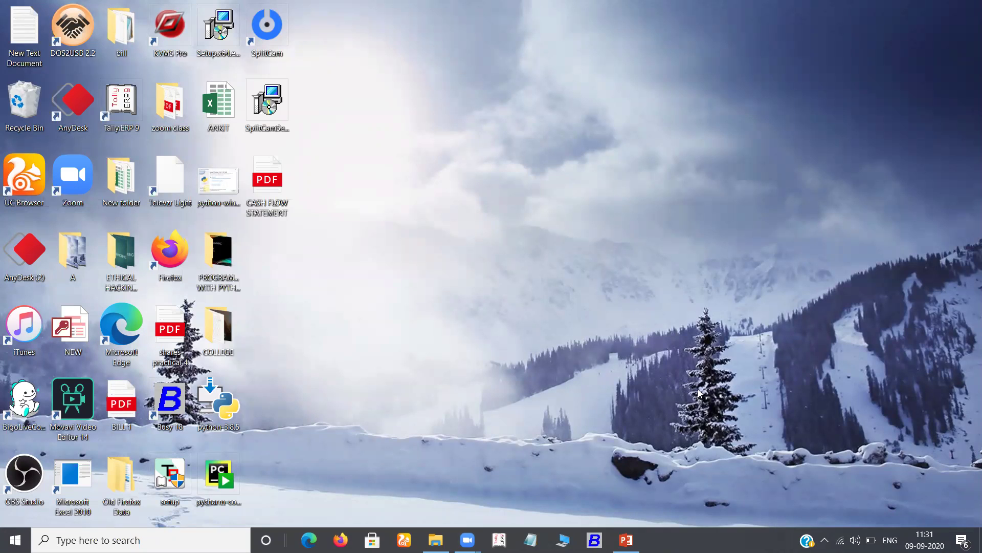
{"action": "left_click", "coordinate": [121, 529]}
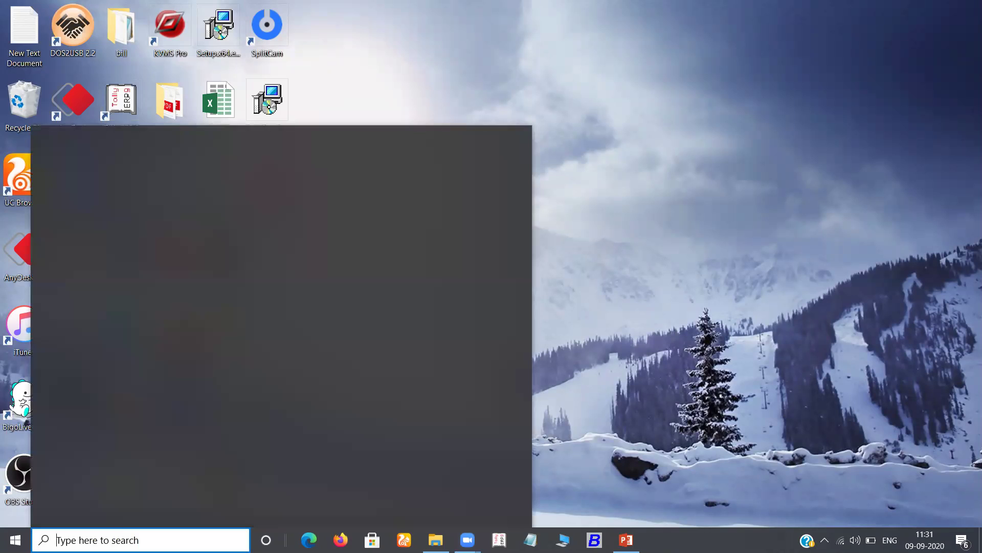
{"action": "type", "text": "MSACCESS"}
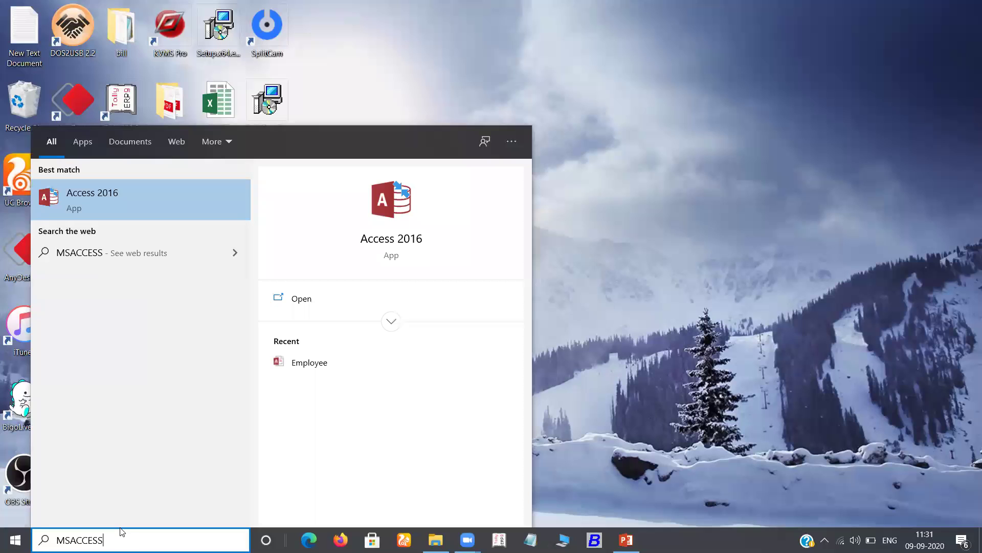
{"action": "left_click", "coordinate": [140, 196]}
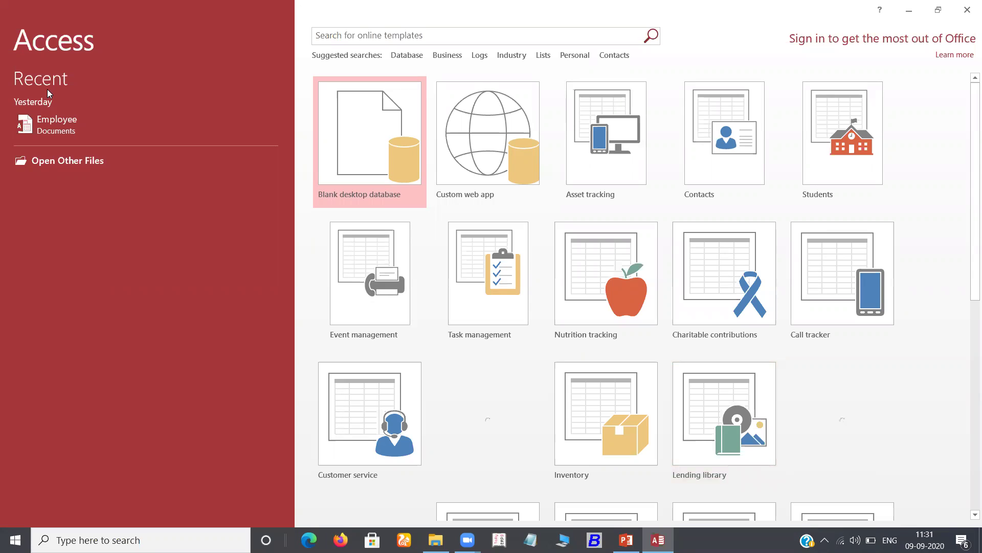
{"action": "left_click", "coordinate": [44, 124]}
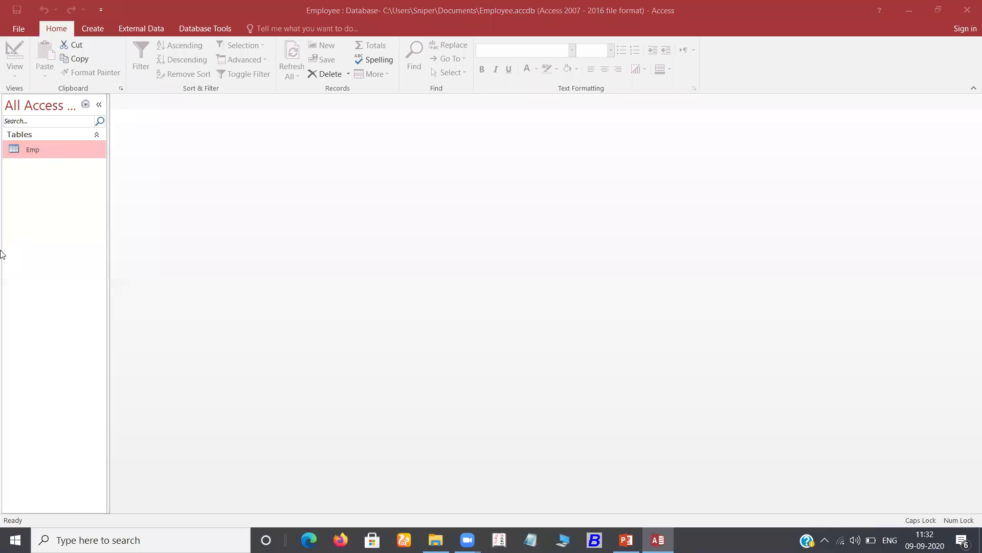
Focus the Access window showing the loaded Employee database
{"action": "left_click", "coordinate": [29, 150]}
Open the Emp table in Datasheet View and go to its new-record row
{"action": "right_click", "coordinate": [70, 163]}
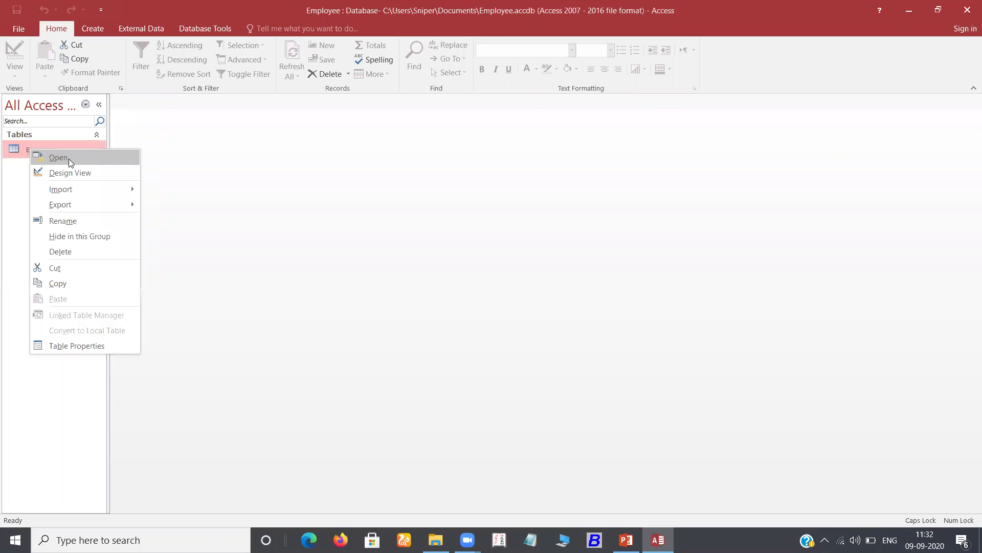
{"action": "left_click", "coordinate": [56, 158]}
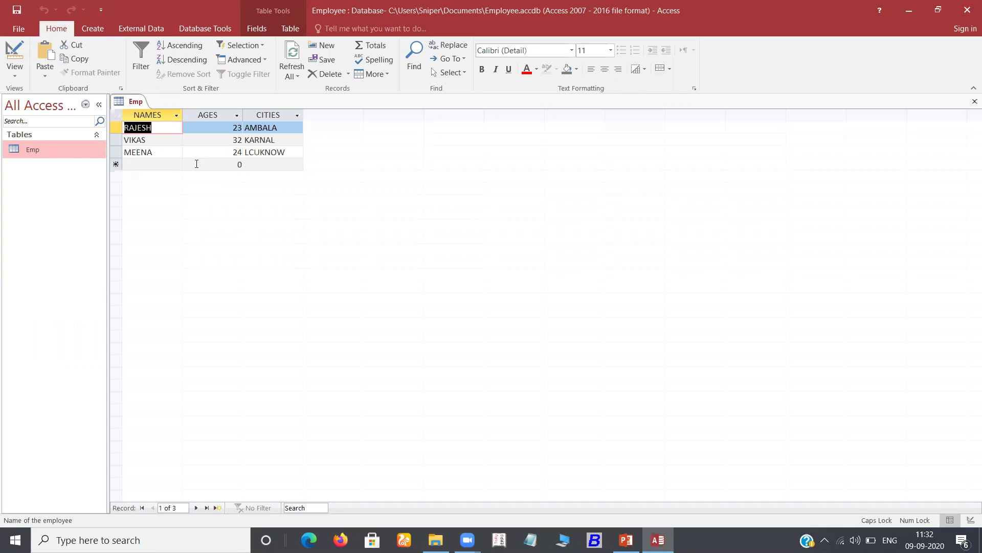
{"action": "left_click", "coordinate": [123, 165]}
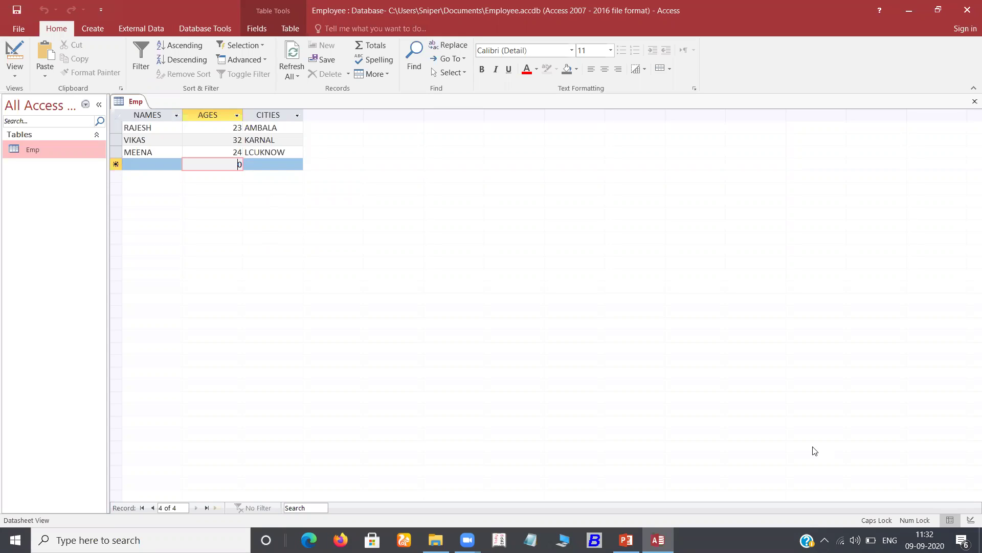
{"action": "right_click", "coordinate": [53, 148]}
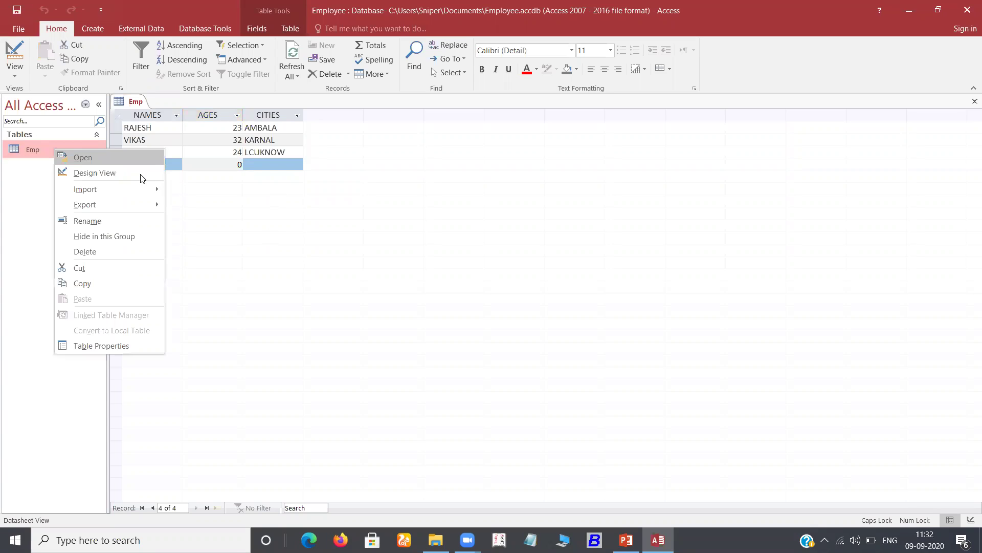
Switch Emp to Design View and add a STATES field below CITIES
{"action": "left_click", "coordinate": [140, 173]}
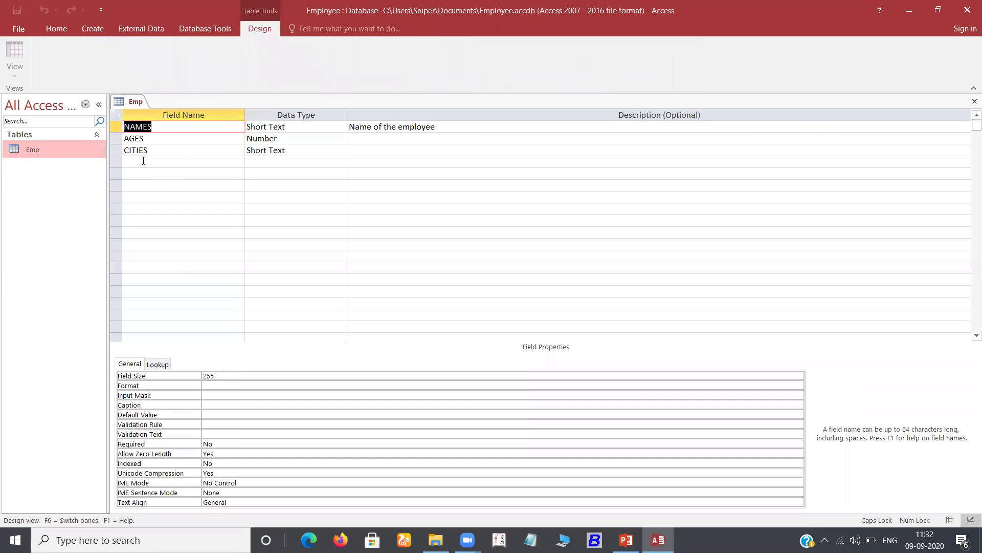
{"action": "left_click", "coordinate": [145, 161]}
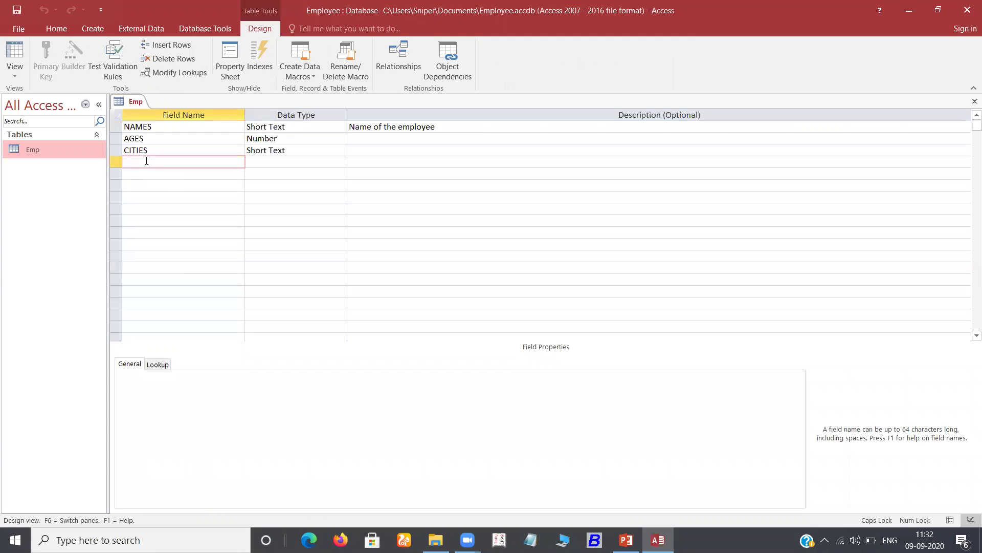
{"action": "type", "text": "STATES"}
{"action": "key", "text": "Tab"}
Add a SALARIES field with the Number data type
{"action": "left_click", "coordinate": [135, 176]}
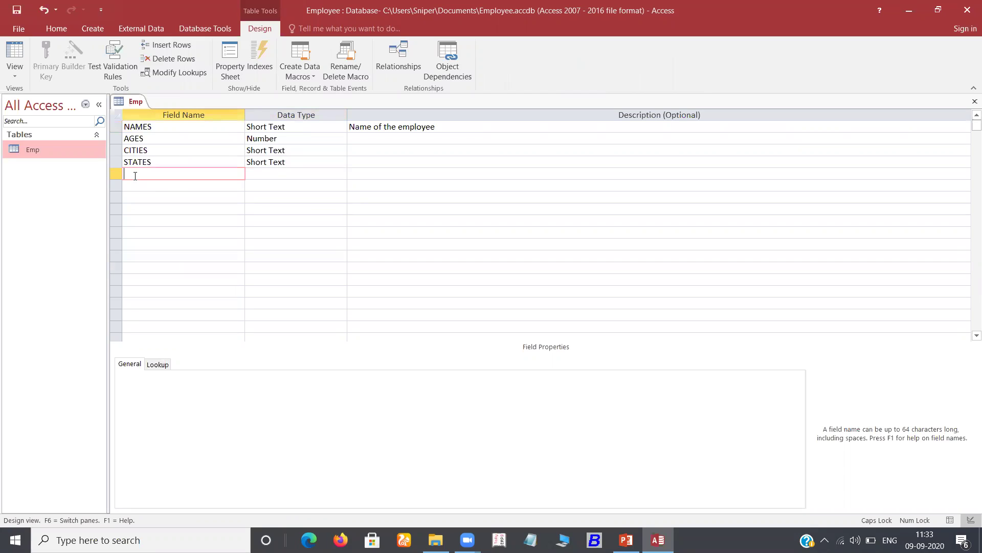
{"action": "type", "text": "SALARIES"}
{"action": "key", "text": "Tab"}
{"action": "left_click", "coordinate": [340, 174]}
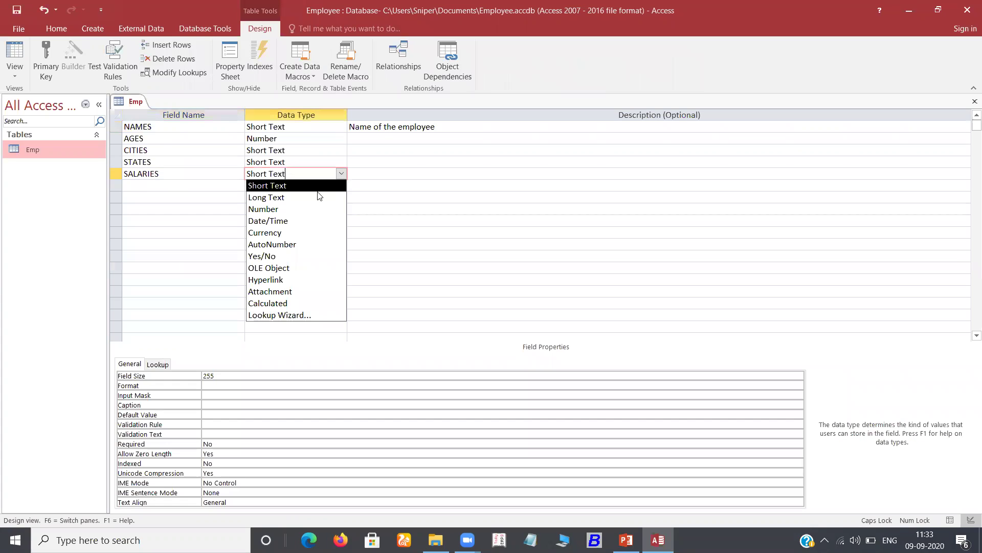
{"action": "left_click", "coordinate": [149, 185]}
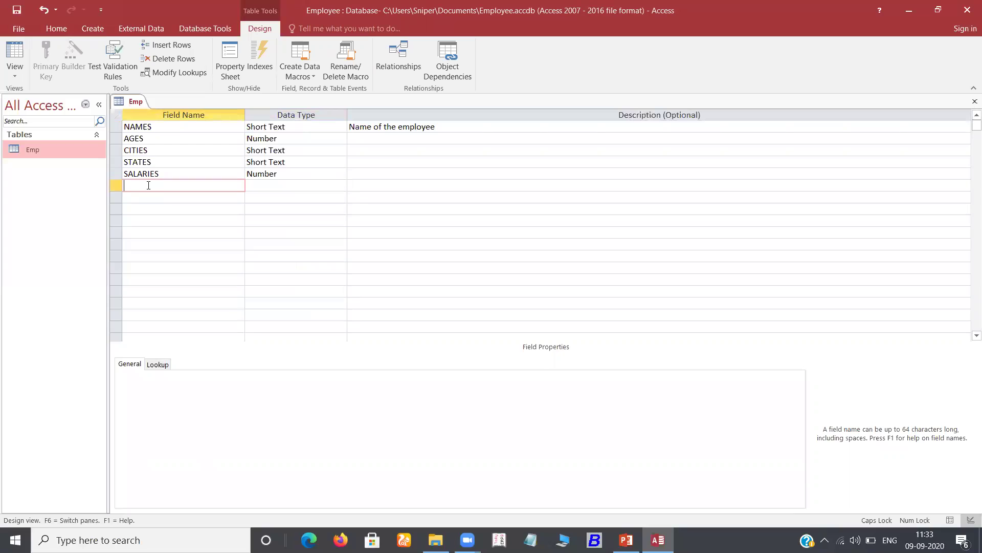
Add an ADDRESS field with the Long Text data type
{"action": "type", "text": "ADDRESS"}
{"action": "left_click", "coordinate": [331, 185]}
{"action": "left_click", "coordinate": [341, 186]}
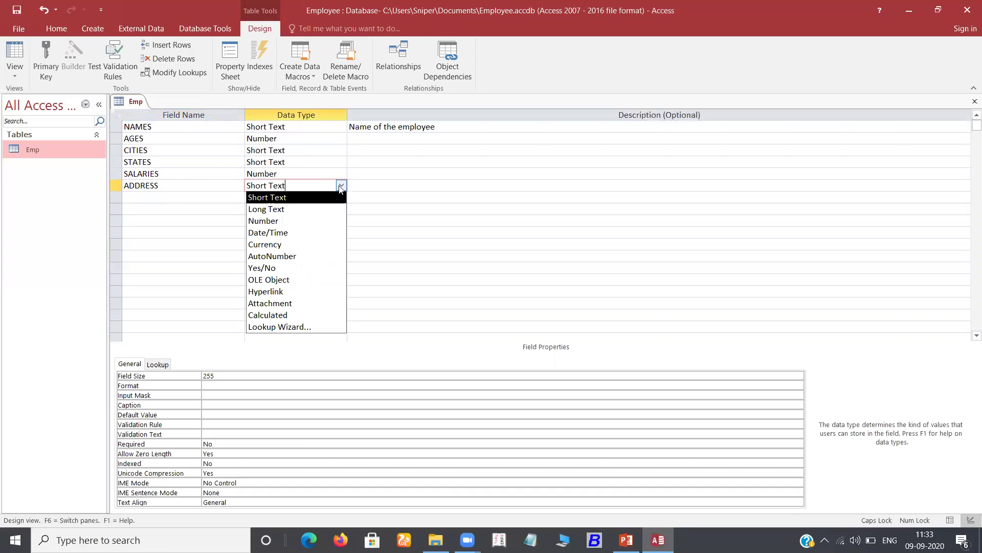
{"action": "left_click", "coordinate": [277, 209]}
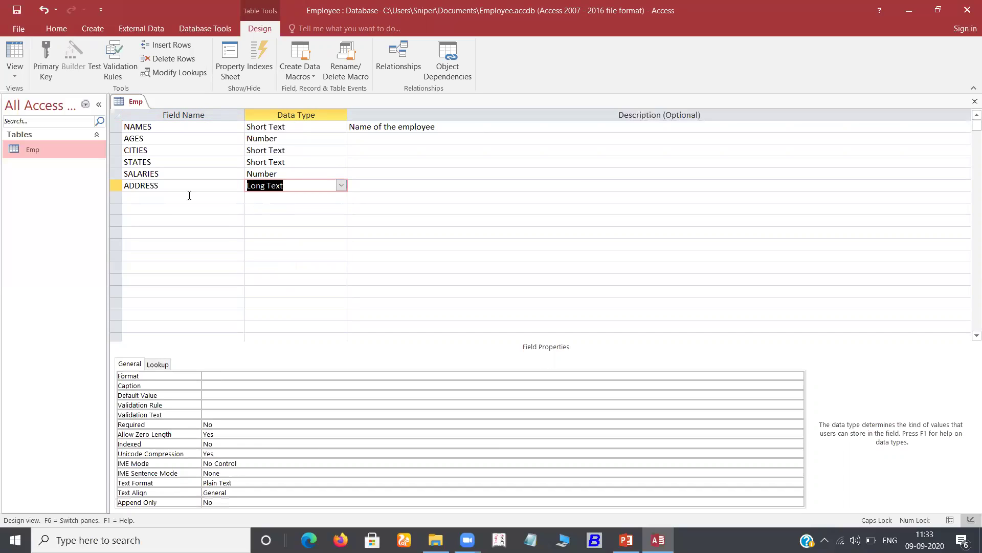
{"action": "left_click", "coordinate": [190, 195]}
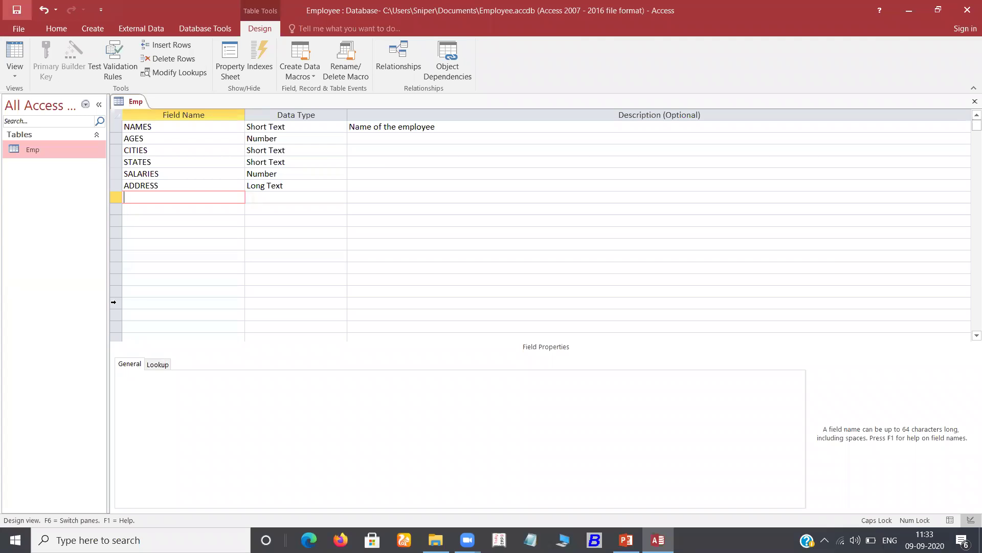
{"action": "right_click", "coordinate": [30, 148]}
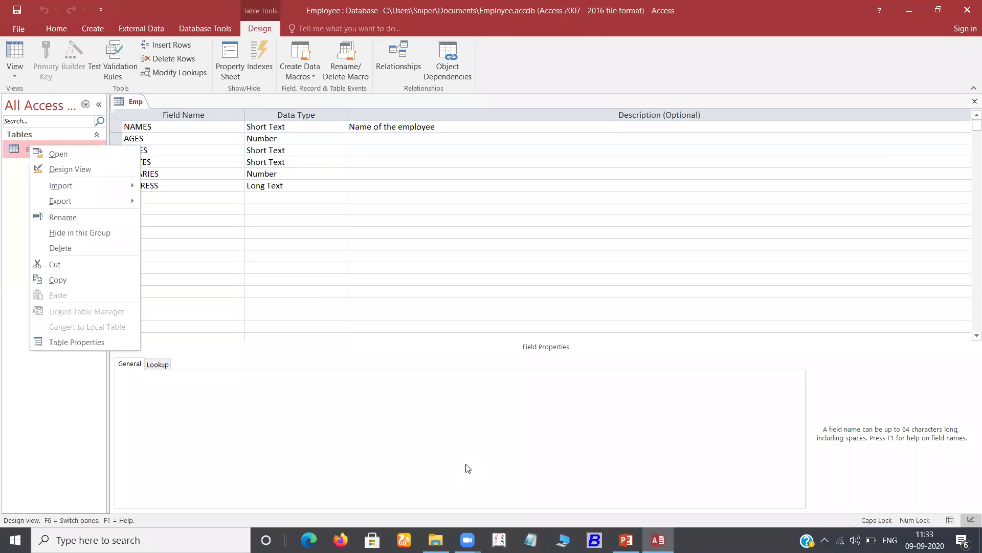
Open Emp and enter states HR, HR and UP for the three employees
{"action": "left_click", "coordinate": [34, 154]}
{"action": "key", "text": "shift+F10"}
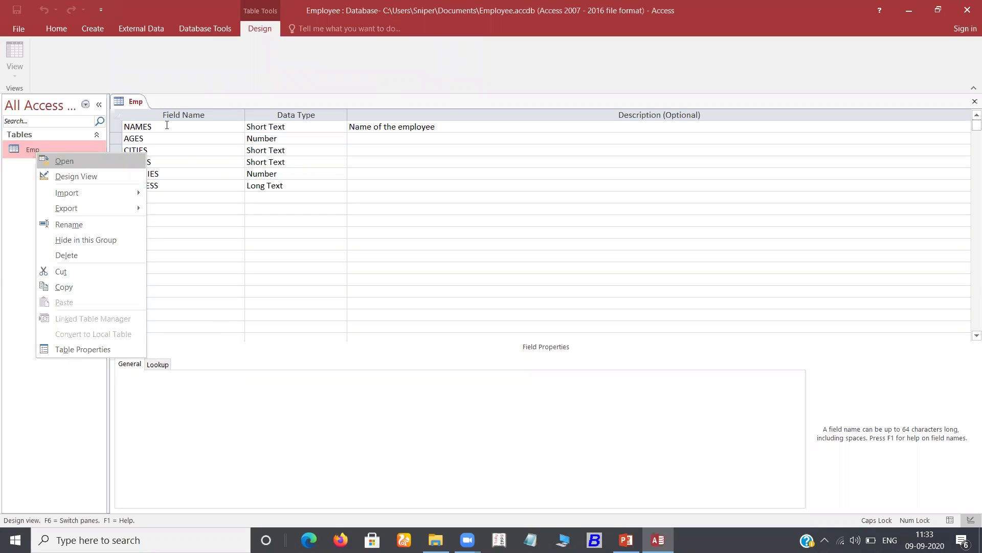
{"action": "key", "text": "Return"}
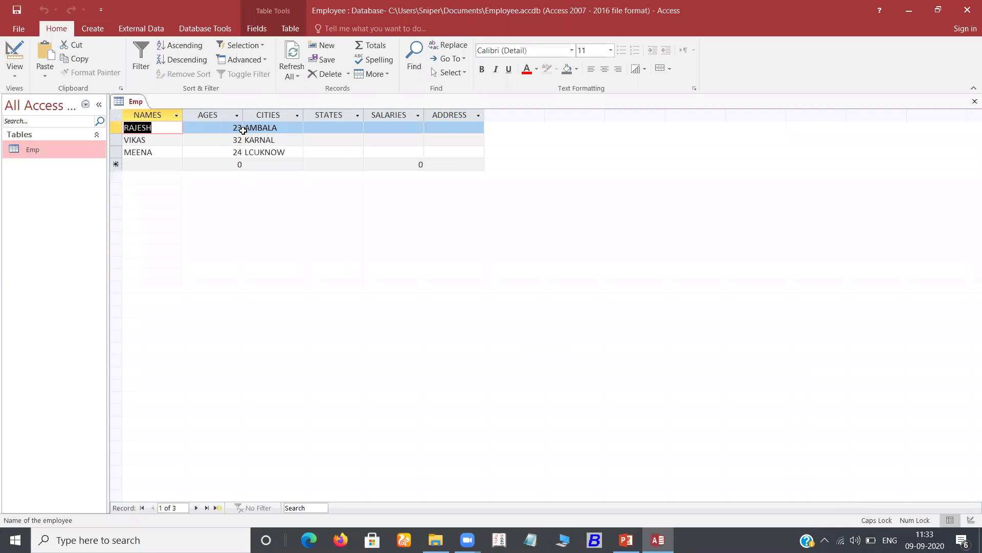
{"action": "left_click", "coordinate": [347, 132]}
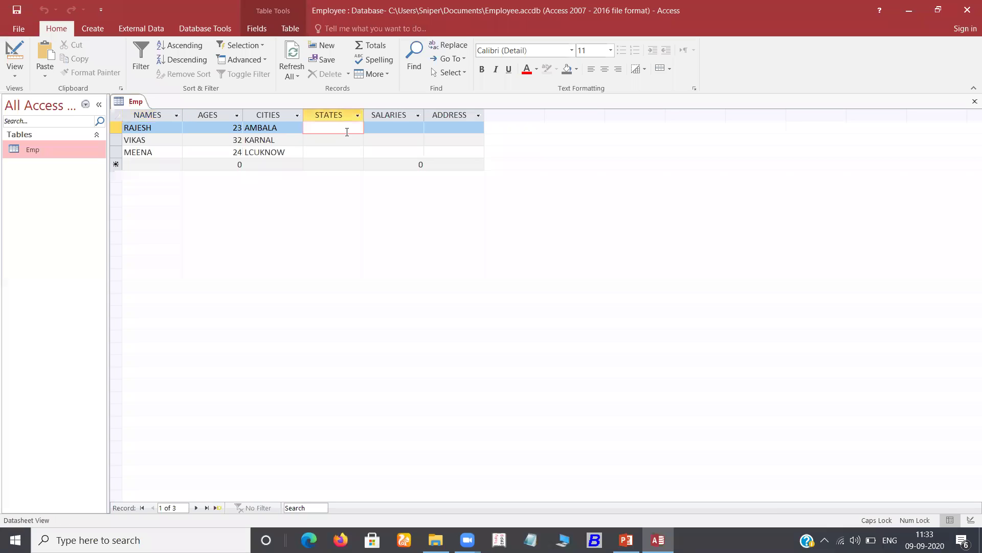
{"action": "type", "text": "HR"}
{"action": "key", "text": "Down"}
{"action": "type", "text": "HR"}
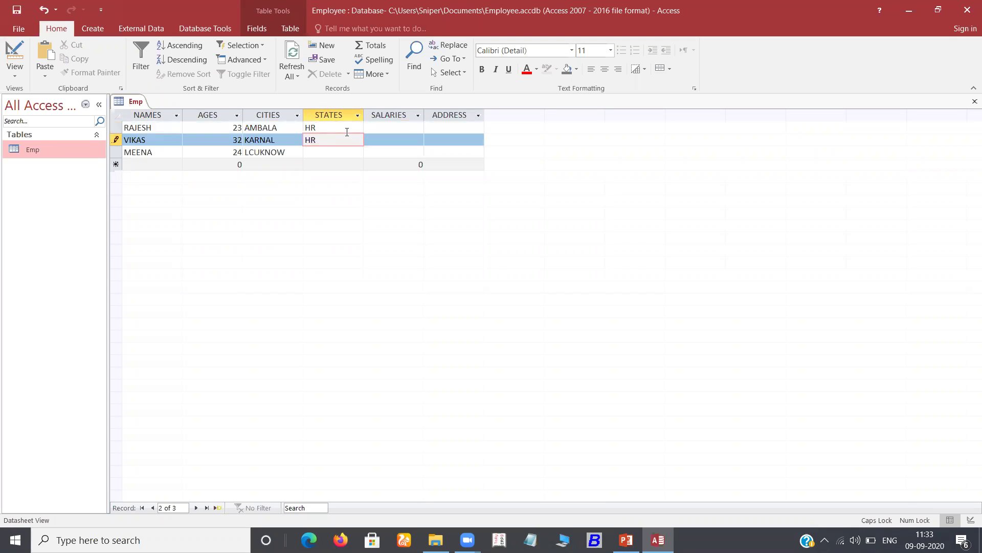
{"action": "key", "text": "Down"}
{"action": "type", "text": "UP"}
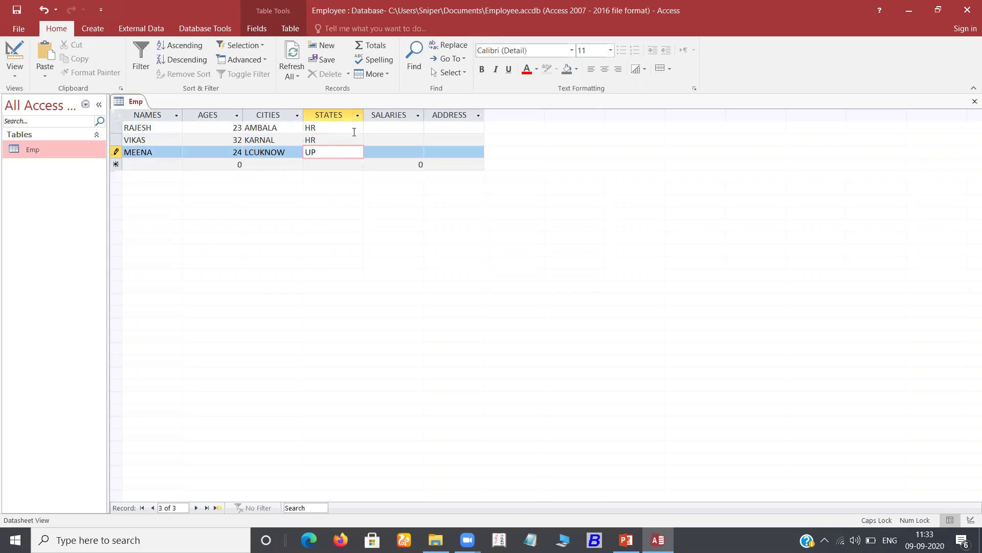
Enter salaries 20000, 12000, 11000 and begin the first employee's street address
{"action": "left_click", "coordinate": [395, 127]}
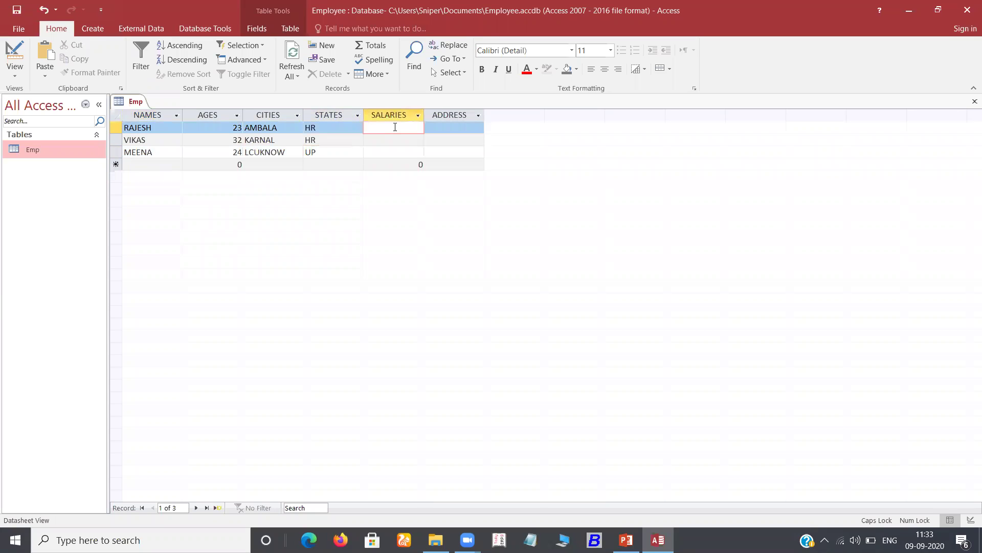
{"action": "type", "text": "20000"}
{"action": "key", "text": "Down"}
{"action": "type", "text": "1"}
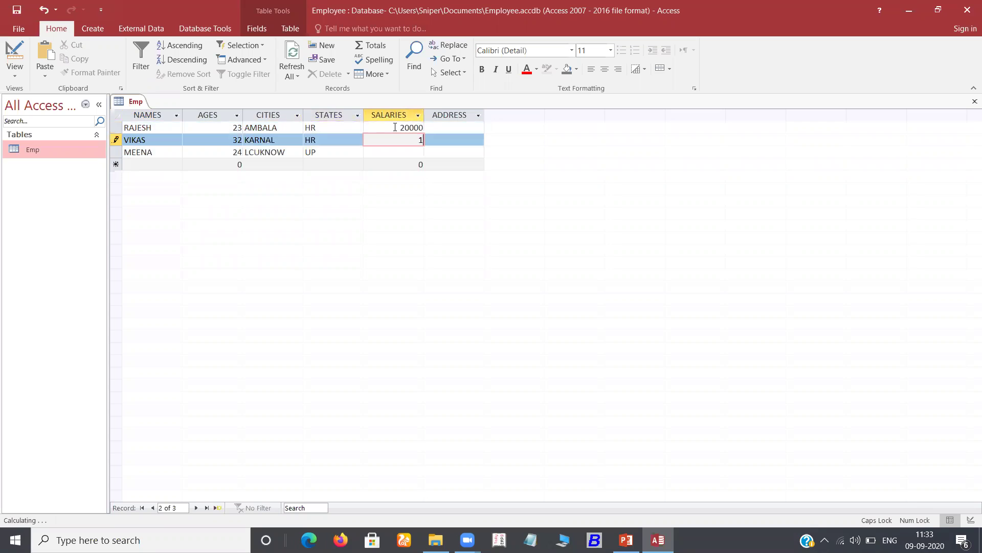
{"action": "type", "text": "2000"}
{"action": "key", "text": "Down"}
{"action": "type", "text": "11000"}
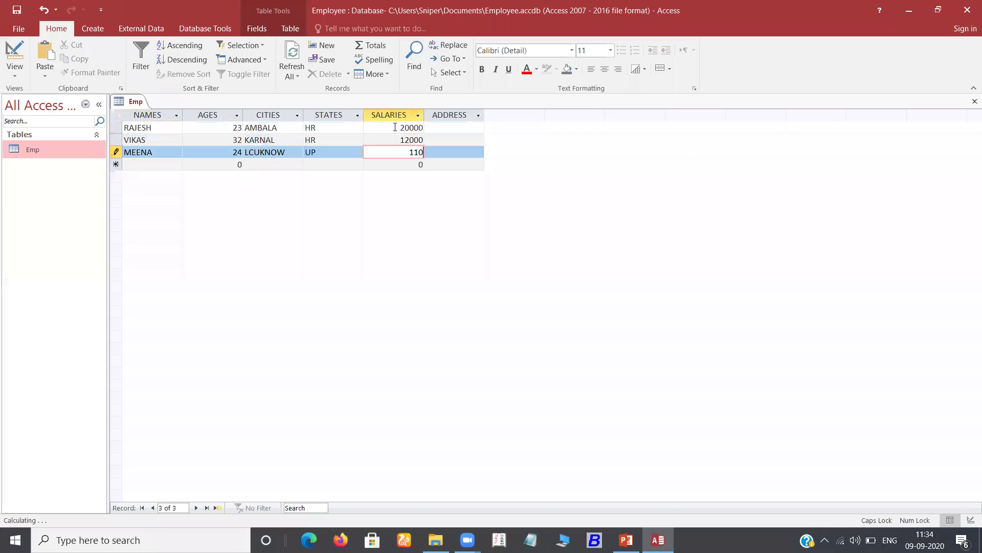
{"action": "key", "text": "Tab"}
{"action": "key", "text": "Up"}
{"action": "key", "text": "Up"}
{"action": "type", "text": "45, STRE"}
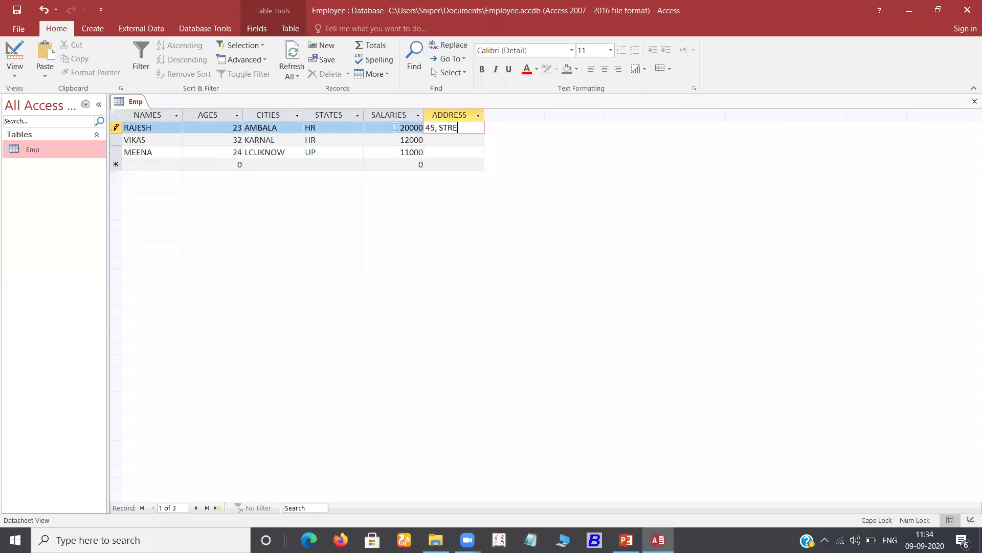
{"action": "type", "text": "ET NO.10"}
{"action": "type", "text": " NEAR"}
{"action": "type", "text": " AZAD NAGAR"}
Enter the second and third employees' street addresses and save the records
{"action": "left_click", "coordinate": [465, 139]}
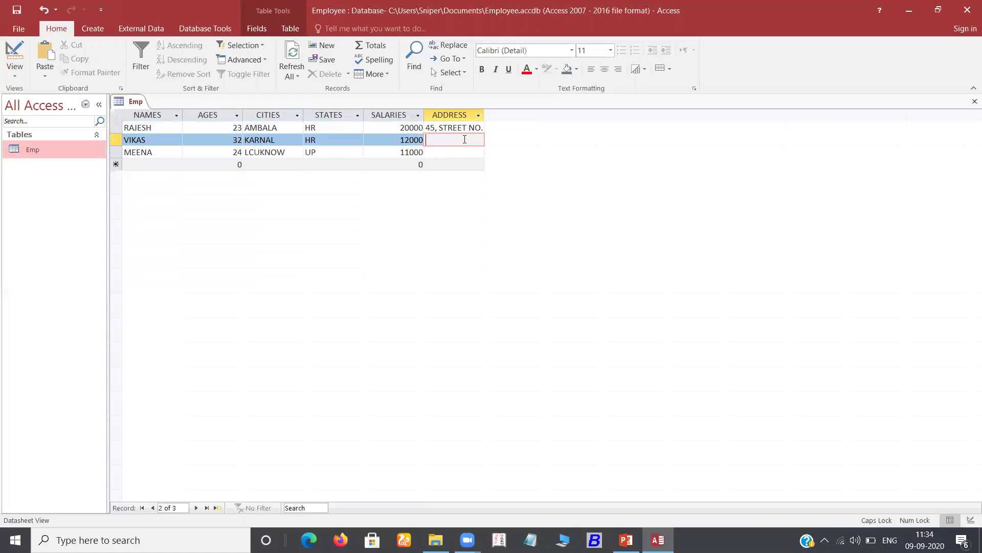
{"action": "type", "text": "44, B"}
{"action": "type", "text": " ANSAL NAGAR"}
{"action": "left_click", "coordinate": [428, 153]}
{"action": "type", "text": "67, STR"}
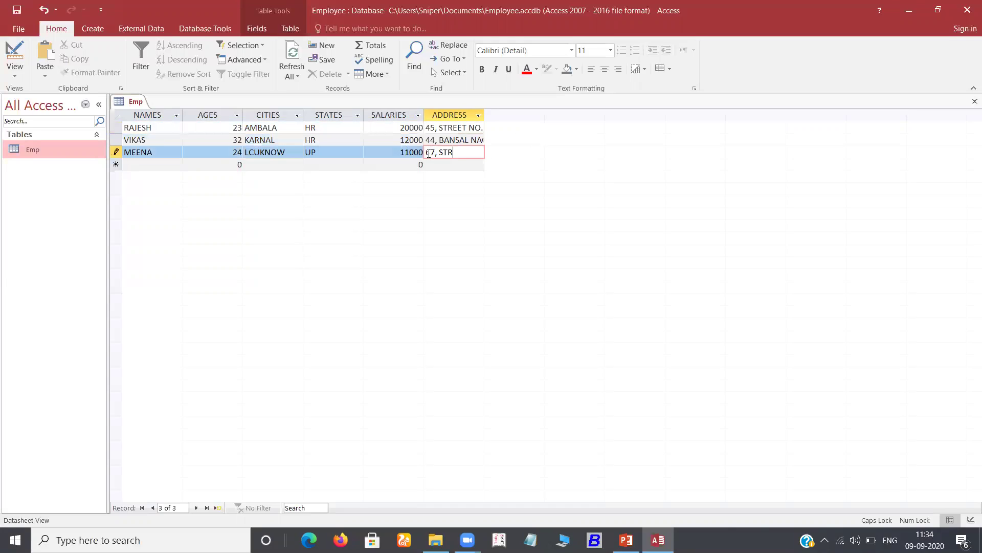
{"action": "type", "text": "EET NO.101"}
{"action": "type", "text": " KANSAPUR"}
{"action": "type", "text": " ROAD"}
{"action": "left_click", "coordinate": [17, 9]}
{"action": "left_click", "coordinate": [395, 165]}
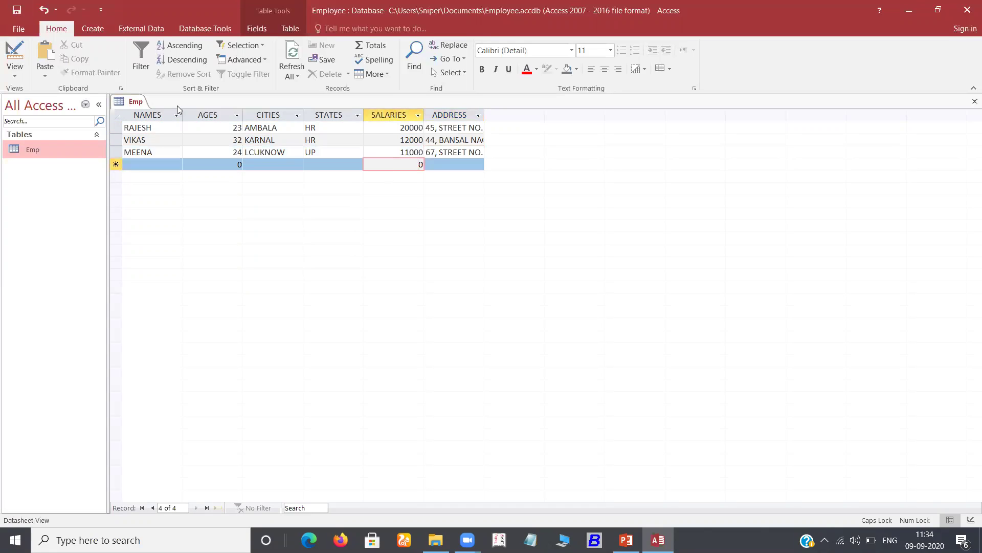
Add and save an employee aged 21 from KANPUR, UP, salary 20000, with address
{"action": "left_click", "coordinate": [172, 167]}
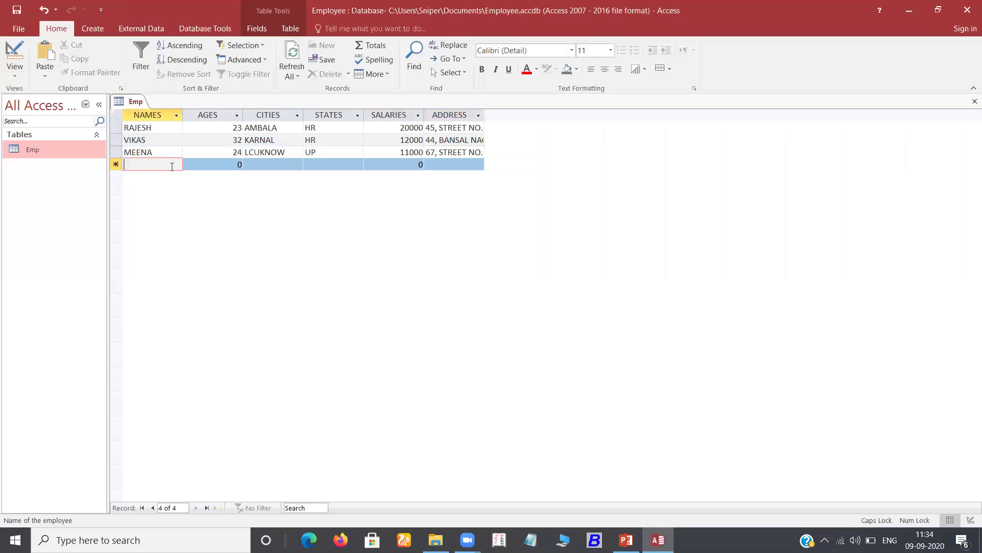
{"action": "type", "text": "RAJU"}
{"action": "key", "text": "Tab"}
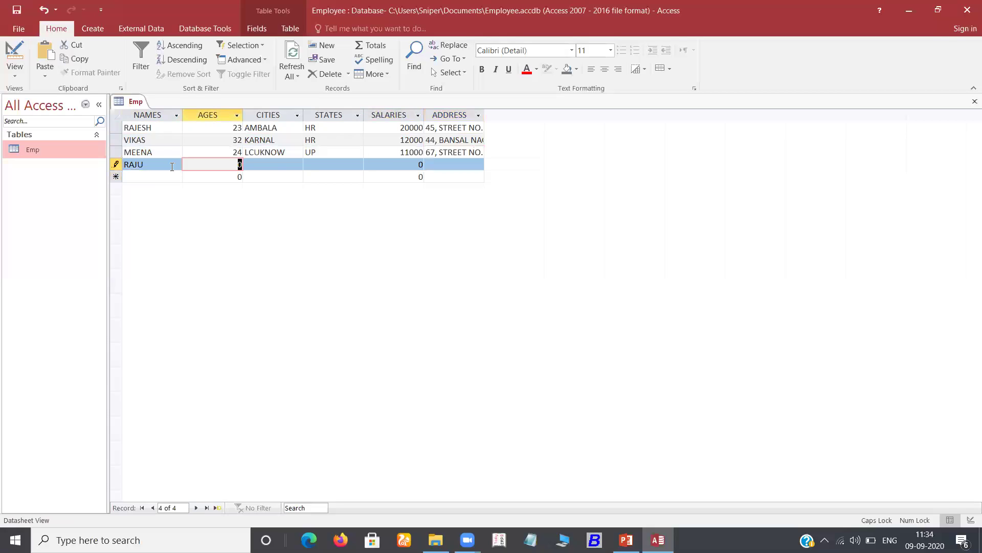
{"action": "type", "text": "21"}
{"action": "key", "text": "Tab"}
{"action": "type", "text": "KANPUR"}
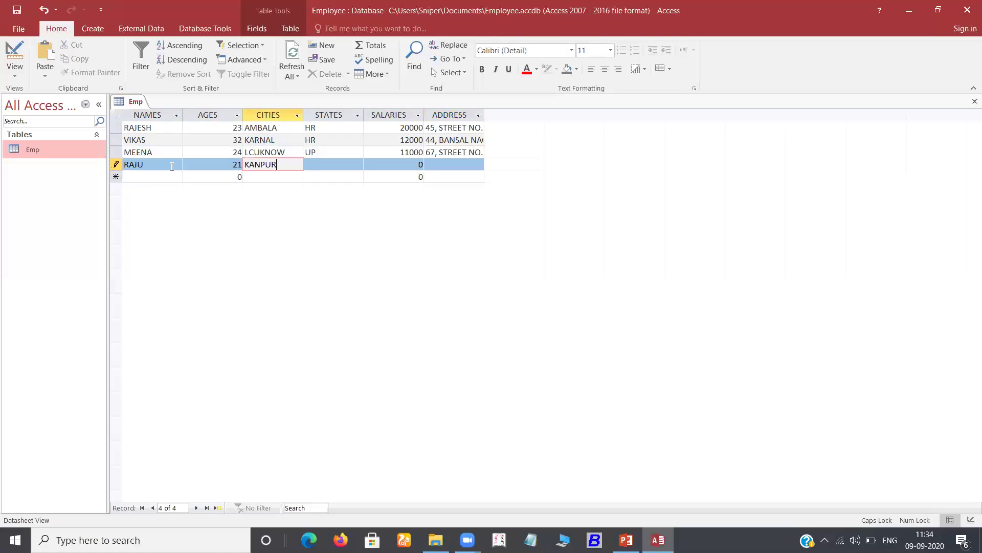
{"action": "key", "text": "Tab"}
{"action": "type", "text": "UP"}
{"action": "key", "text": "Tab"}
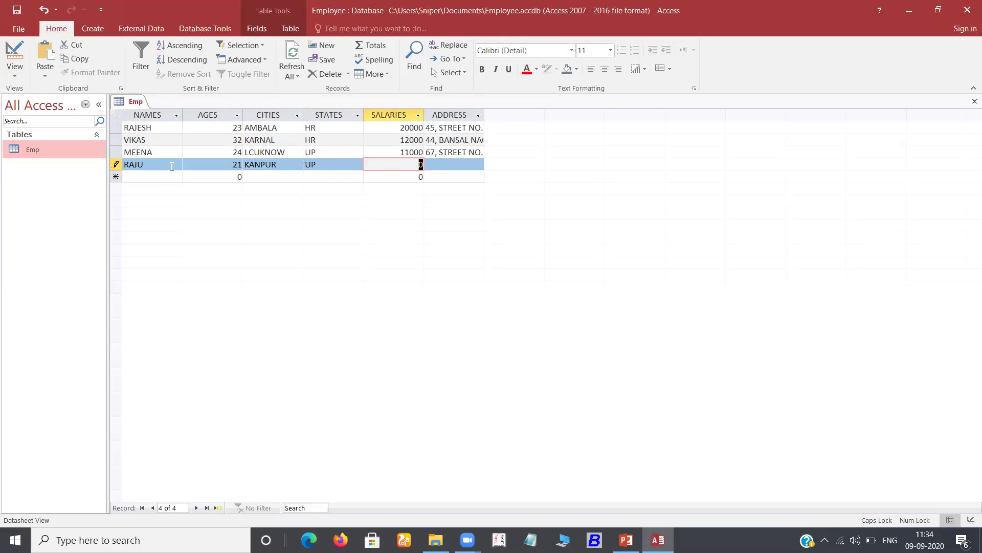
{"action": "type", "text": "20000"}
{"action": "key", "text": "Tab"}
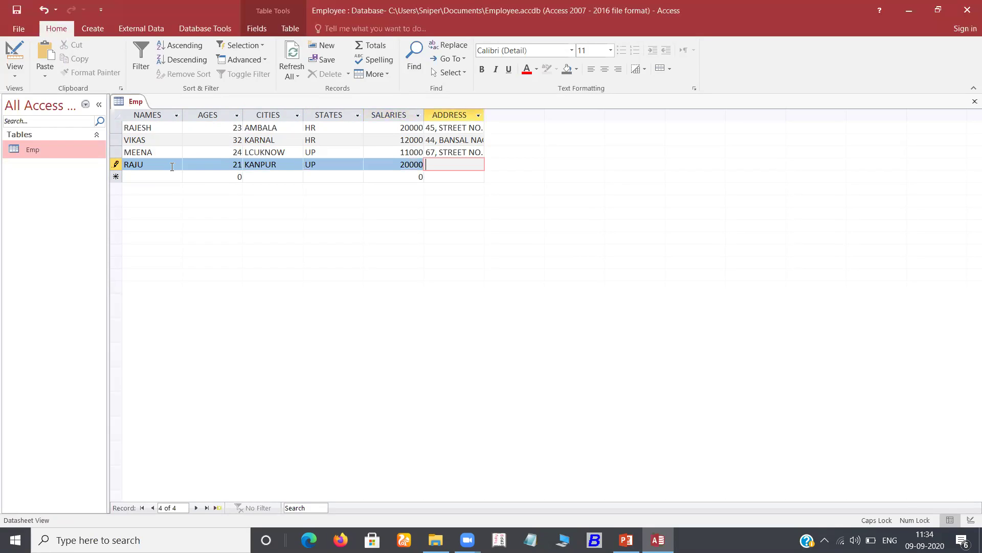
{"action": "type", "text": "95, J"}
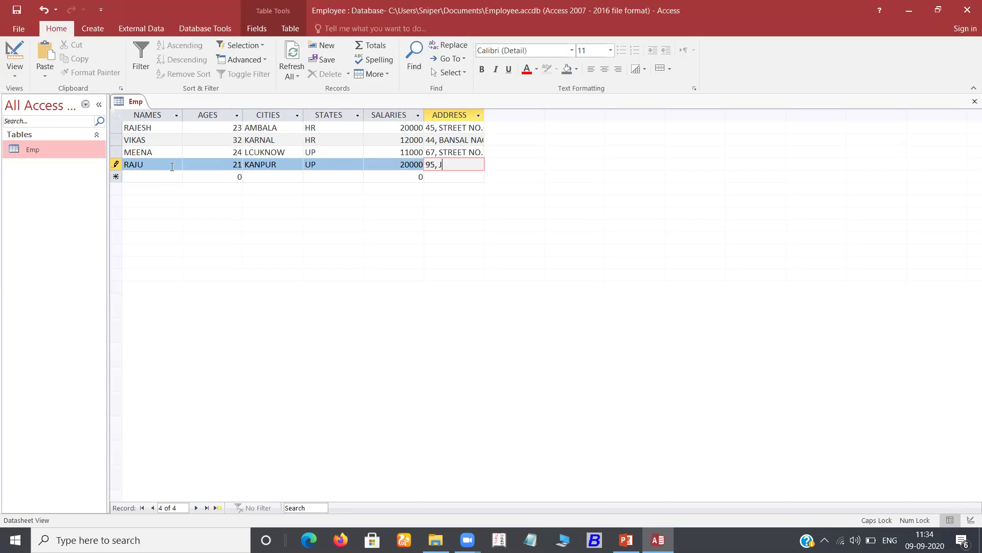
{"action": "type", "text": "AWA"}
{"action": "type", "text": "HAR NAGAR"}
{"action": "left_click", "coordinate": [16, 9]}
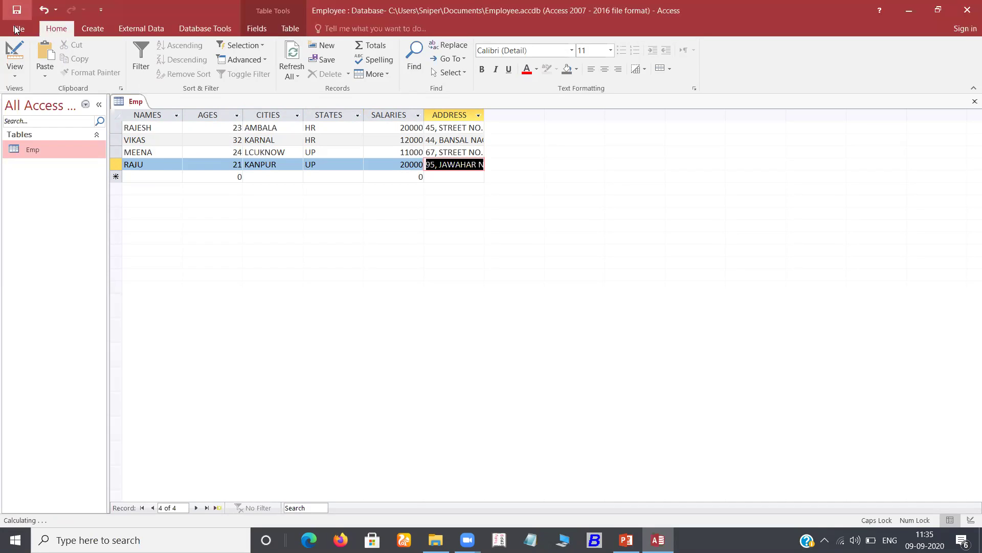
Add and commit an employee aged 56 from KHANNA, PB, salary 32000, with address
{"action": "left_click", "coordinate": [159, 174]}
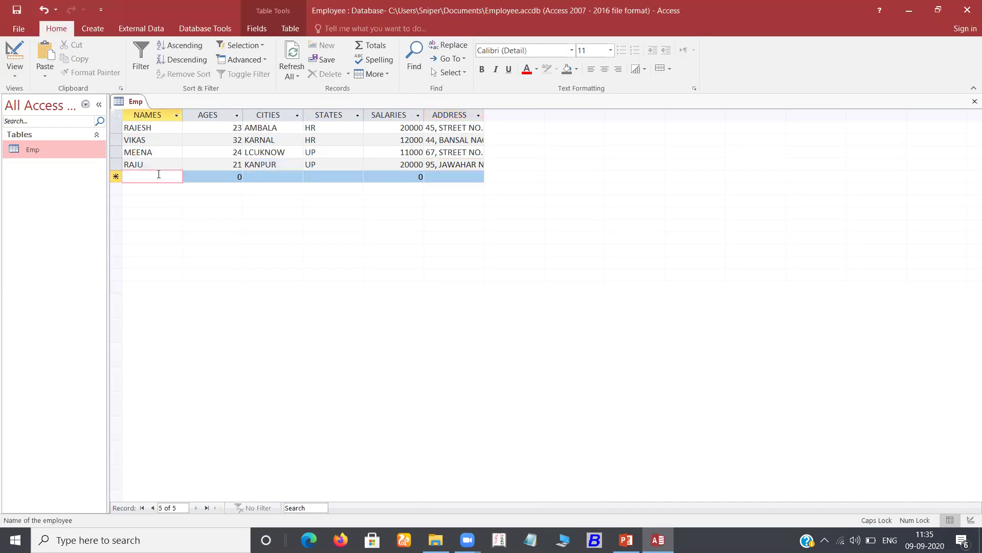
{"action": "type", "text": "MOHAN"}
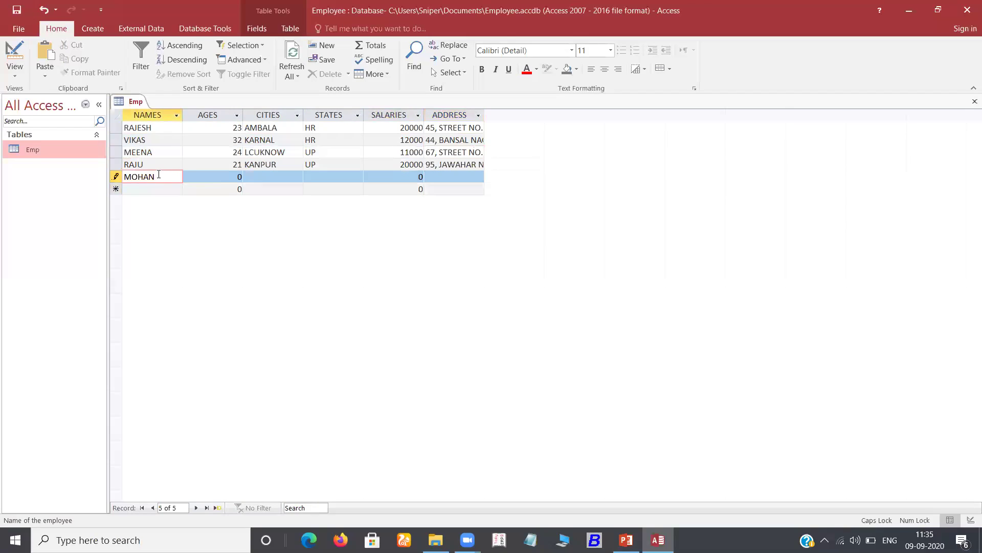
{"action": "key", "text": "Tab"}
{"action": "type", "text": "56"}
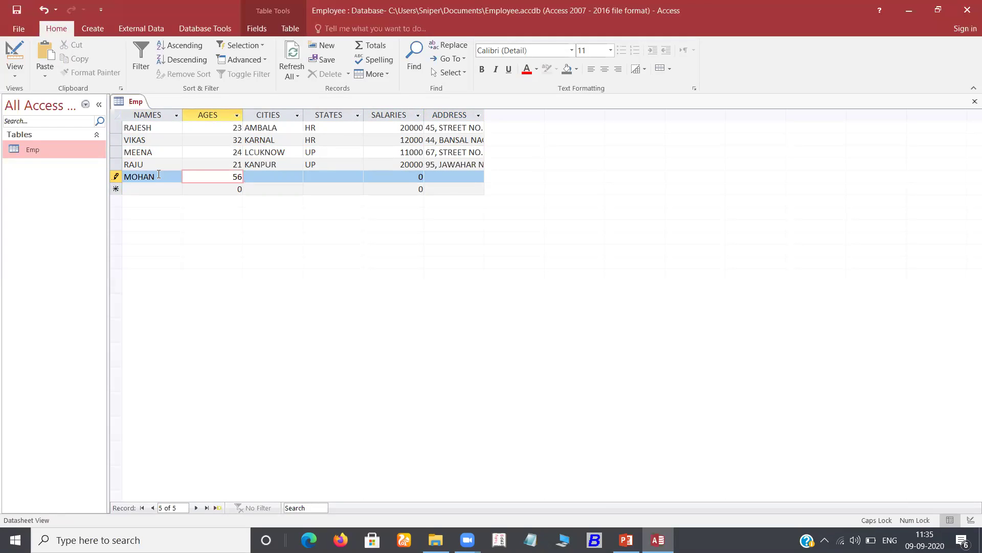
{"action": "key", "text": "Tab"}
{"action": "type", "text": "KHANNA"}
{"action": "key", "text": "Tab"}
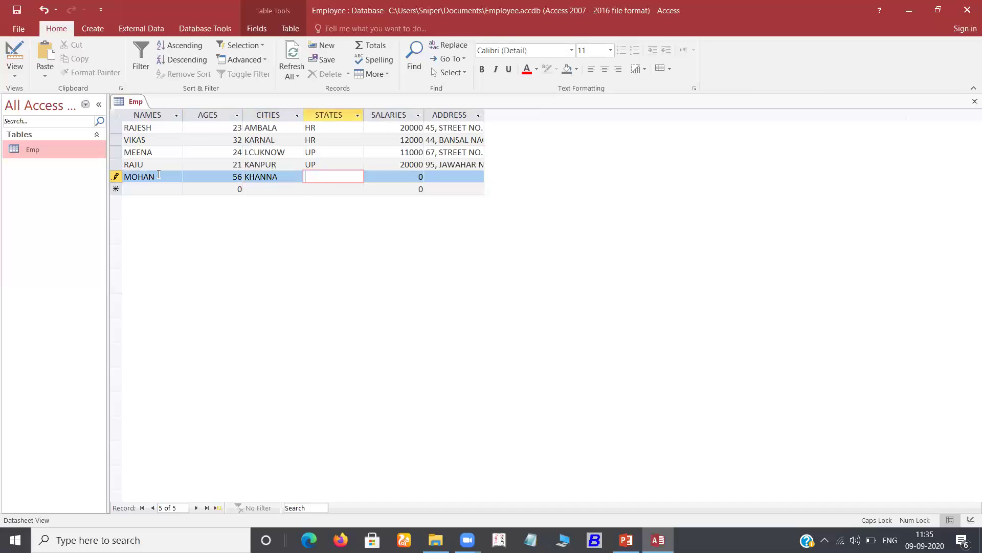
{"action": "type", "text": "PB"}
{"action": "key", "text": "Tab"}
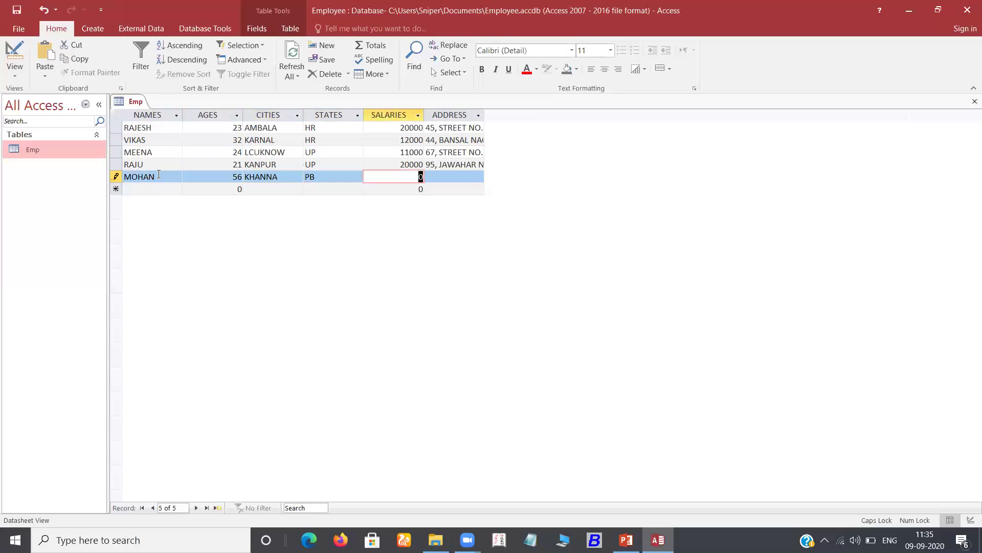
{"action": "type", "text": "32000"}
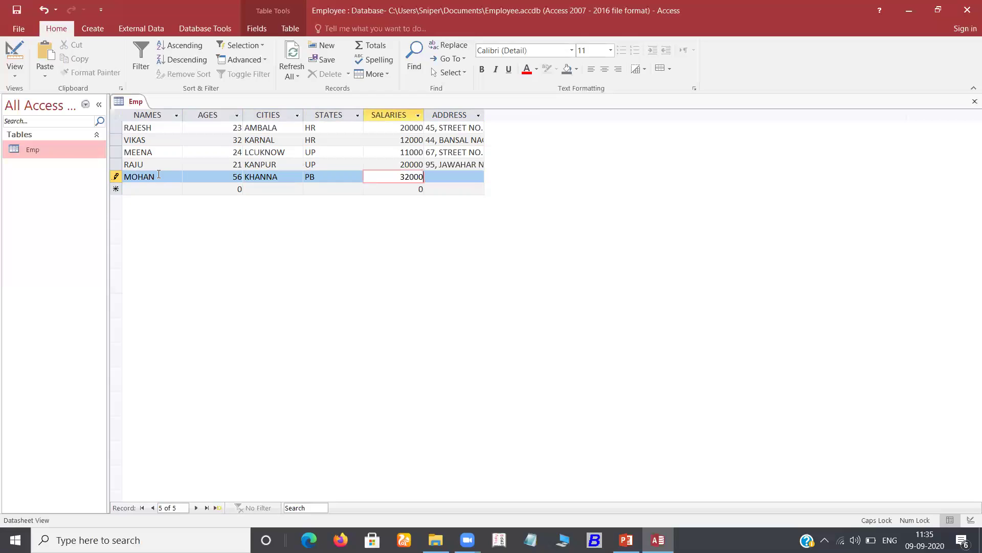
{"action": "key", "text": "Tab"}
{"action": "type", "text": "101,"}
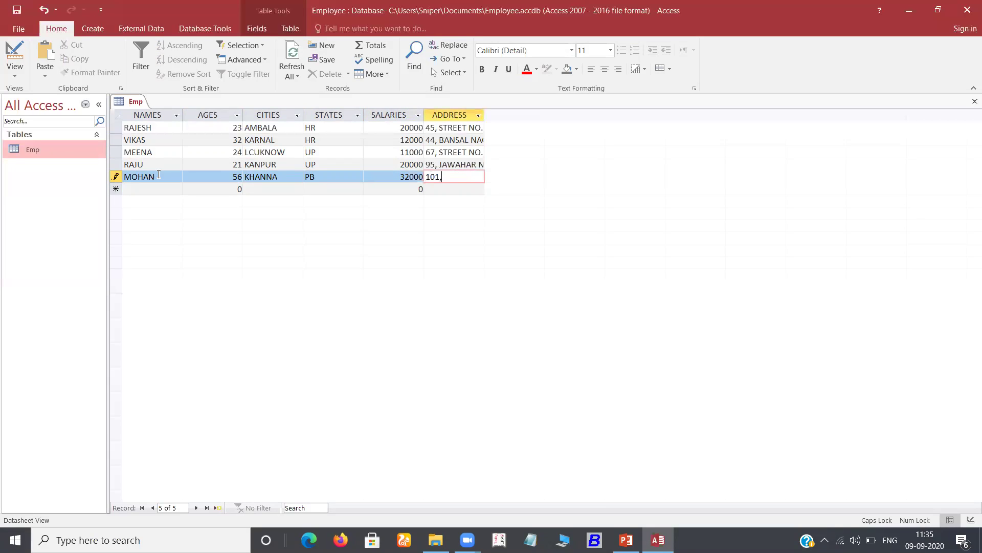
{"action": "type", "text": " OLD AM"}
{"action": "type", "text": "AR"}
{"action": "type", "text": " MARKET"}
{"action": "key", "text": "shift+Return"}
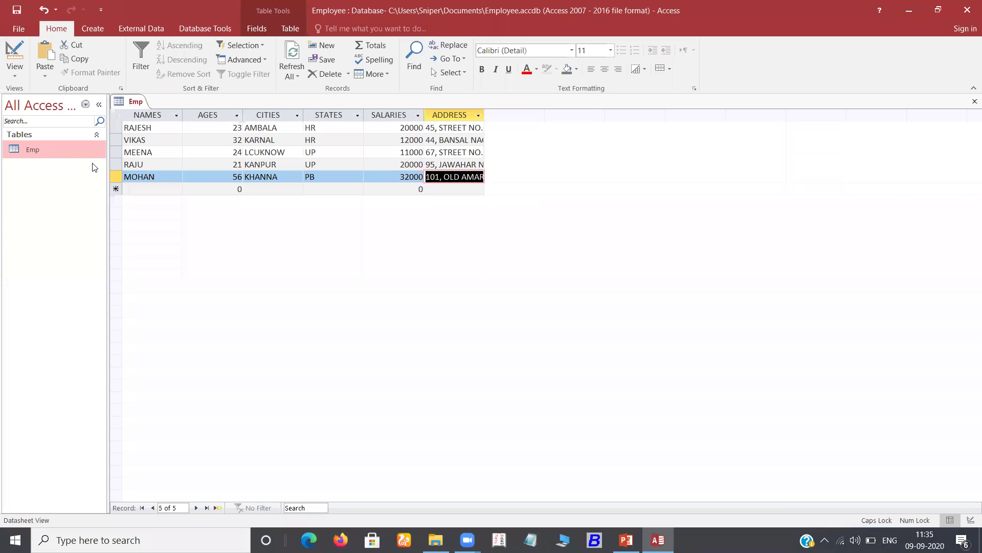
{"action": "right_click", "coordinate": [72, 149]}
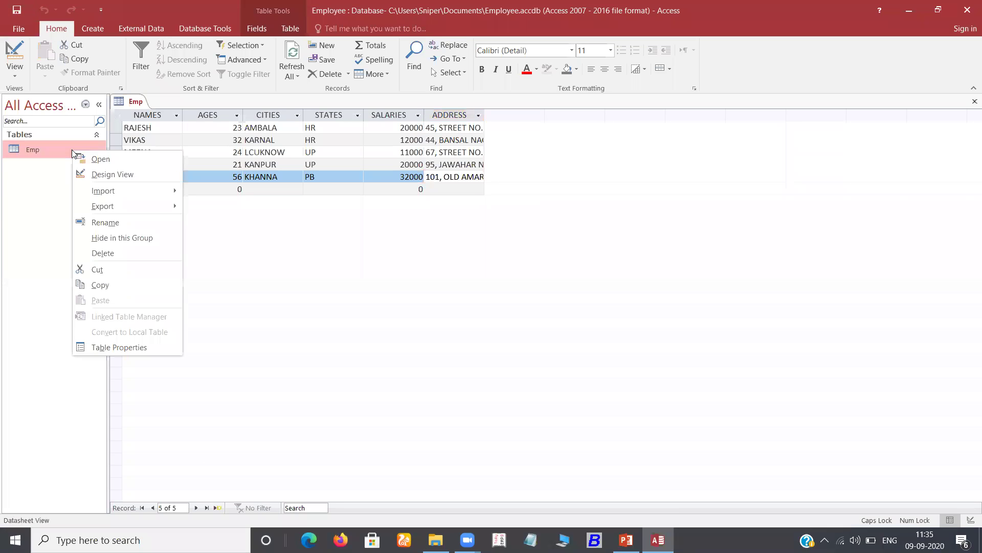
In Emp's Design View, add a MALE field with the Yes/No data type
{"action": "left_click", "coordinate": [109, 175]}
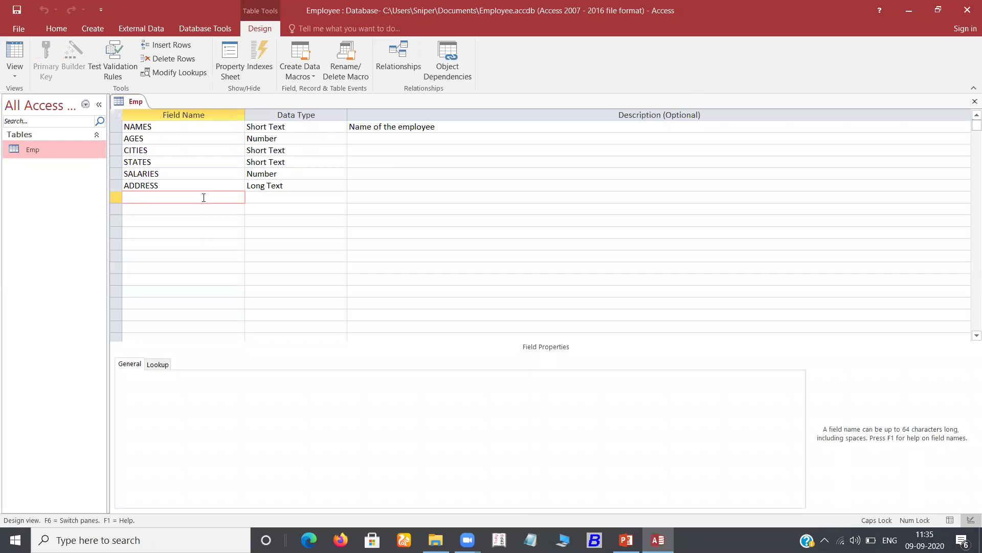
{"action": "type", "text": "MALE"}
{"action": "key", "text": "Tab"}
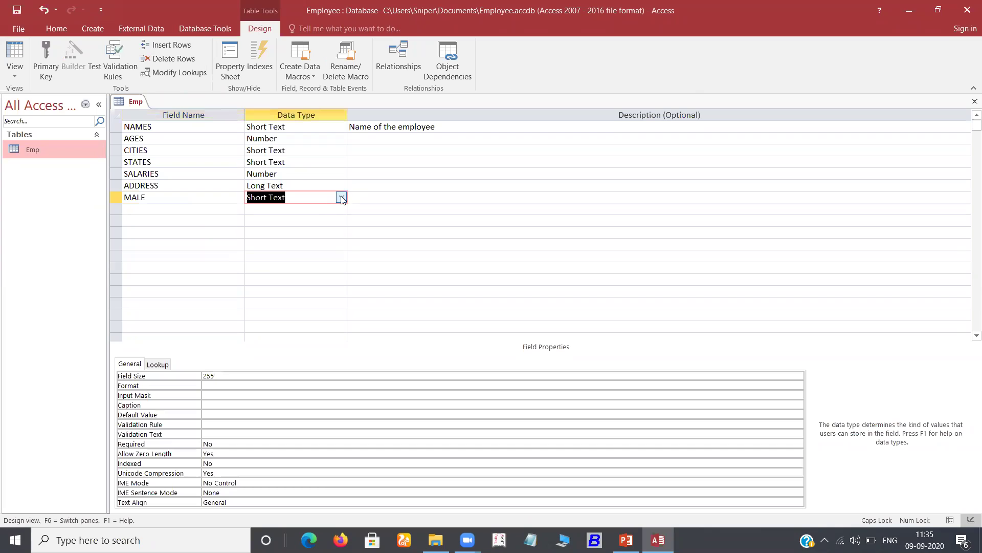
{"action": "left_click", "coordinate": [341, 197]}
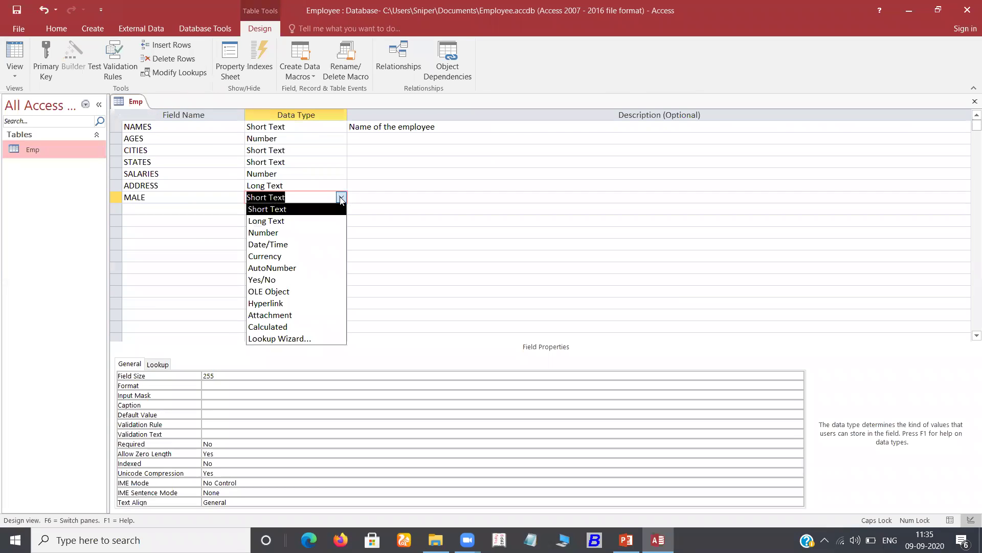
{"action": "key", "text": "Down"}
{"action": "key", "text": "Down"}
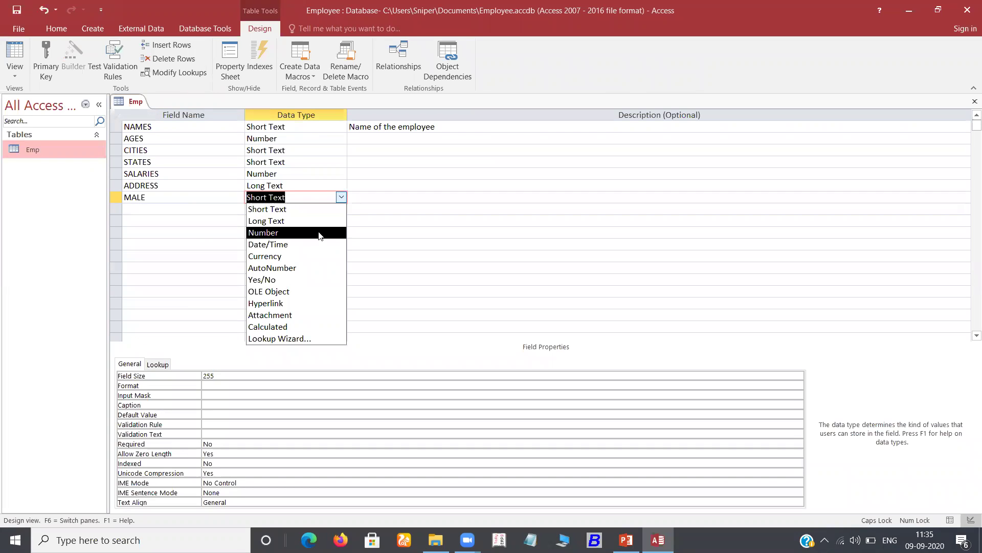
{"action": "left_click", "coordinate": [276, 279]}
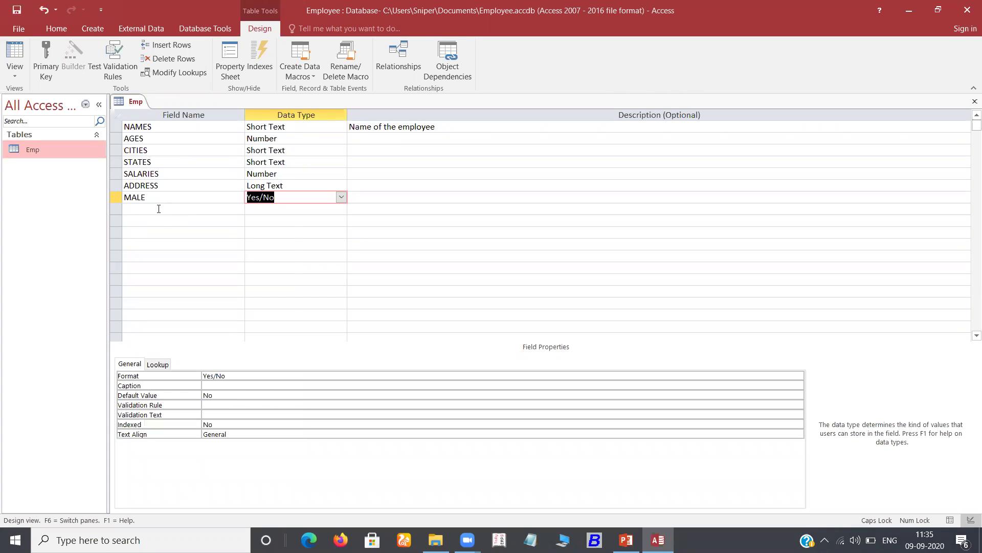
Add a FEMALE field with the Yes/No data type
{"action": "left_click", "coordinate": [159, 209]}
{"action": "type", "text": "FEMA"}
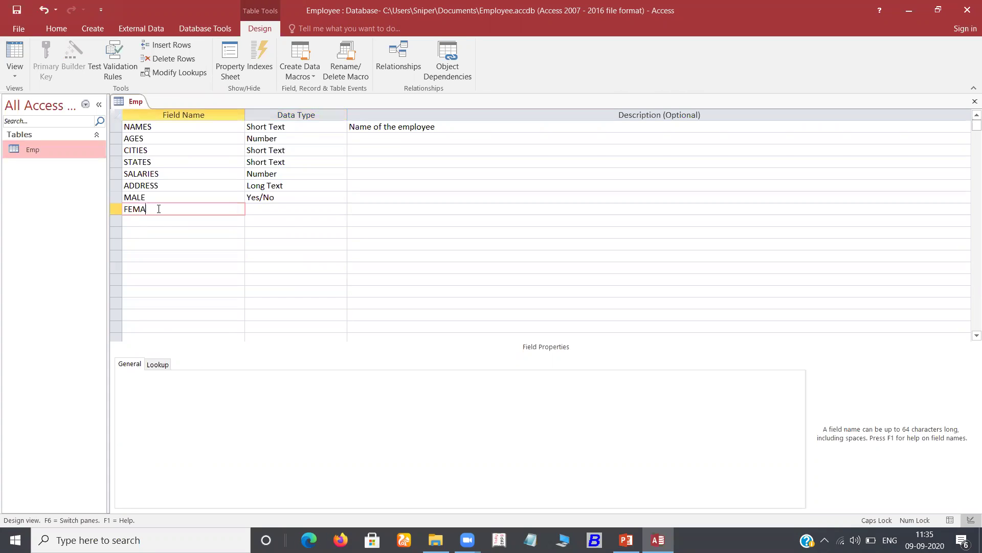
{"action": "type", "text": "LE"}
{"action": "key", "text": "Tab"}
{"action": "left_click", "coordinate": [345, 208]}
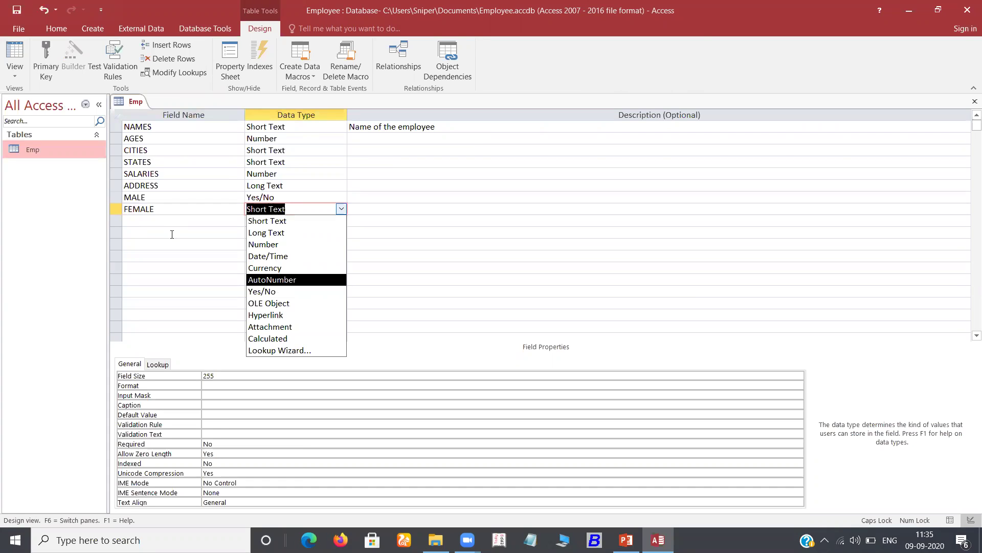
{"action": "key", "text": "Down"}
{"action": "key", "text": "Return"}
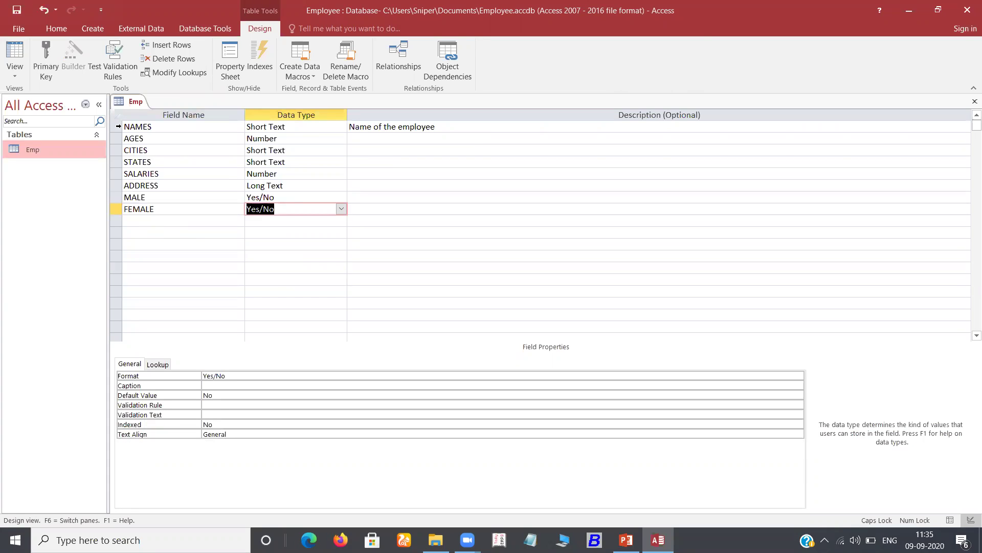
{"action": "left_click", "coordinate": [118, 127]}
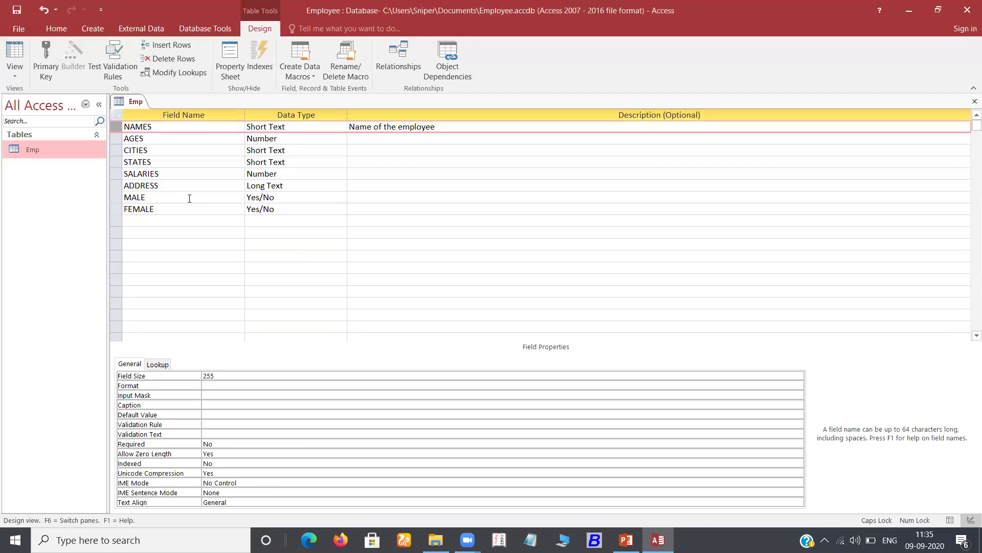
Insert a CODES Short Text field above NAMES
{"action": "right_click", "coordinate": [118, 129]}
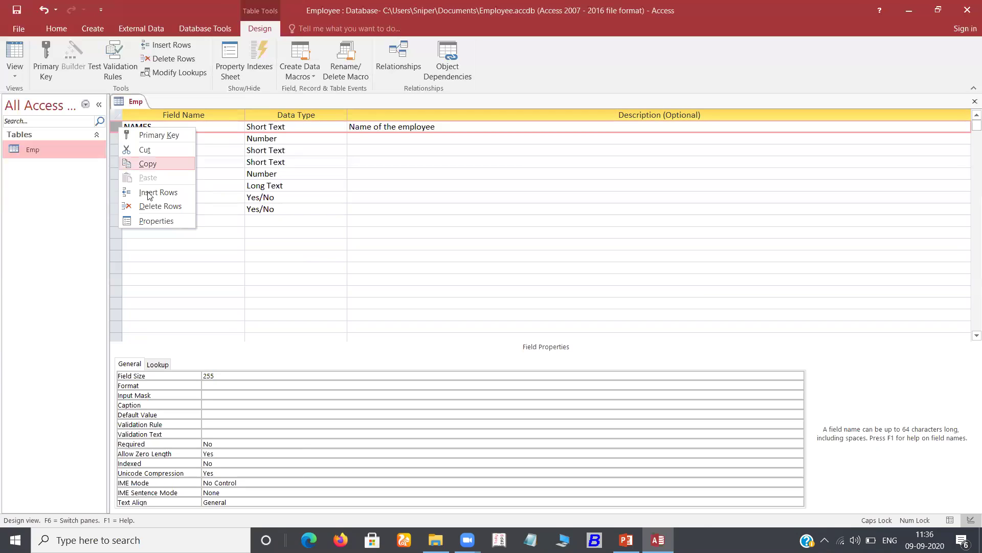
{"action": "key", "text": "Escape"}
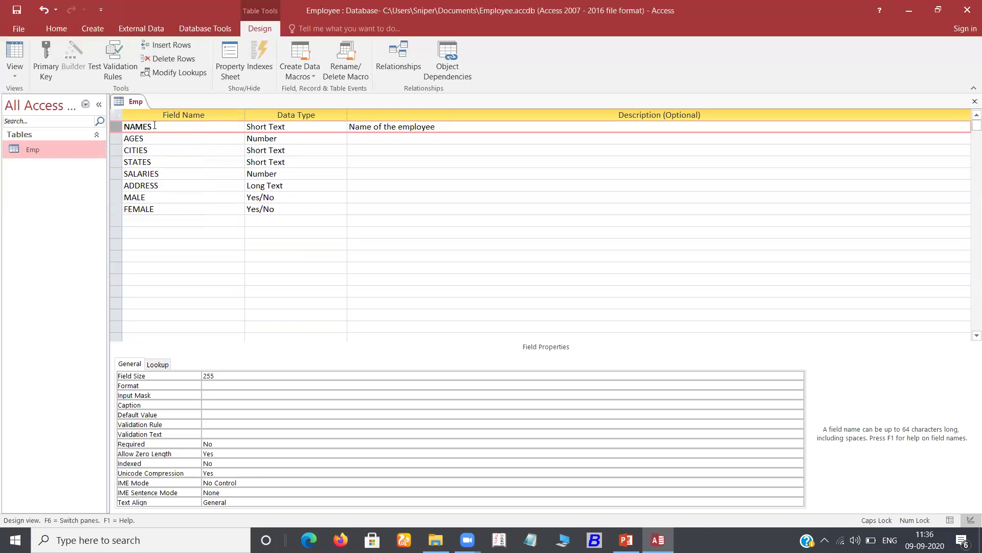
{"action": "key", "text": "Insert"}
{"action": "left_click", "coordinate": [169, 127]}
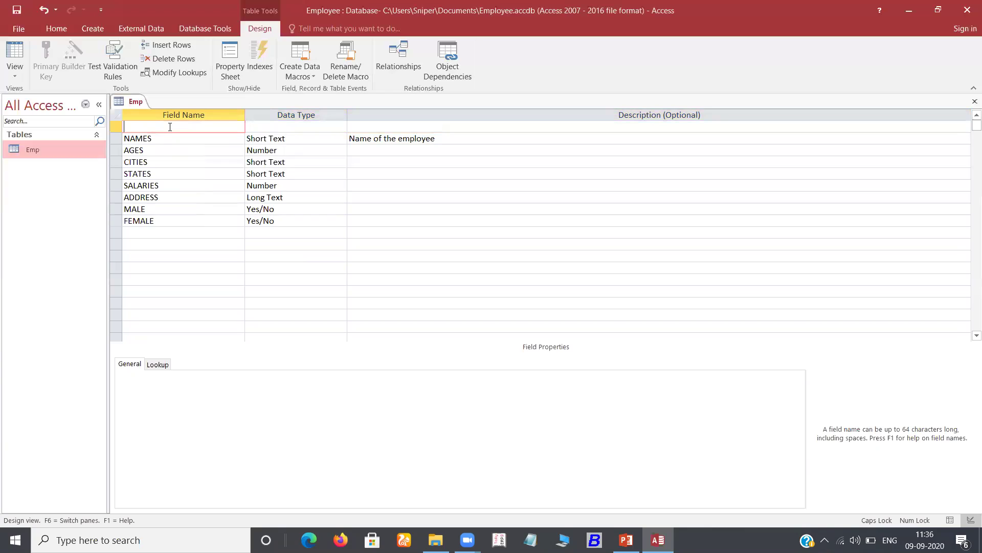
{"action": "type", "text": "CODES"}
{"action": "key", "text": "Tab"}
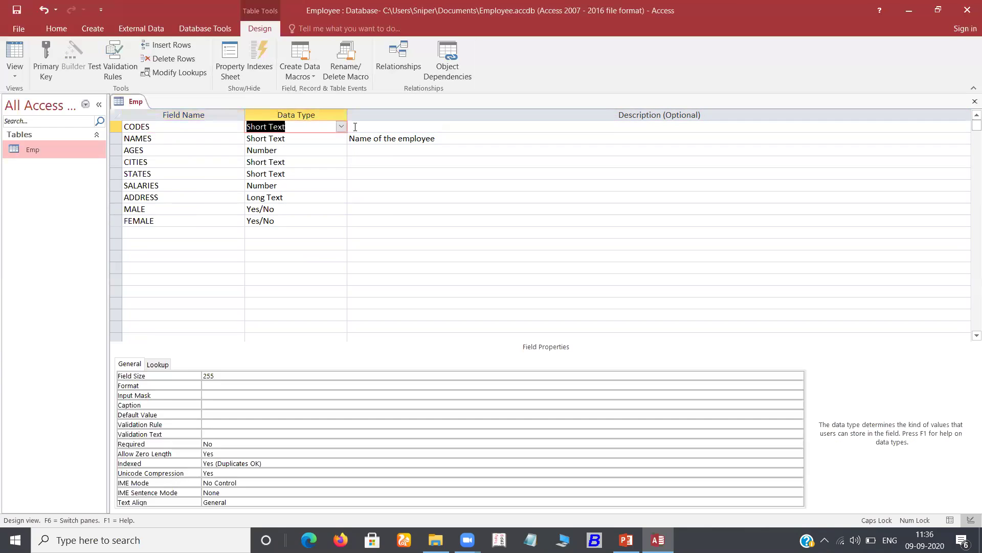
{"action": "left_click", "coordinate": [341, 128]}
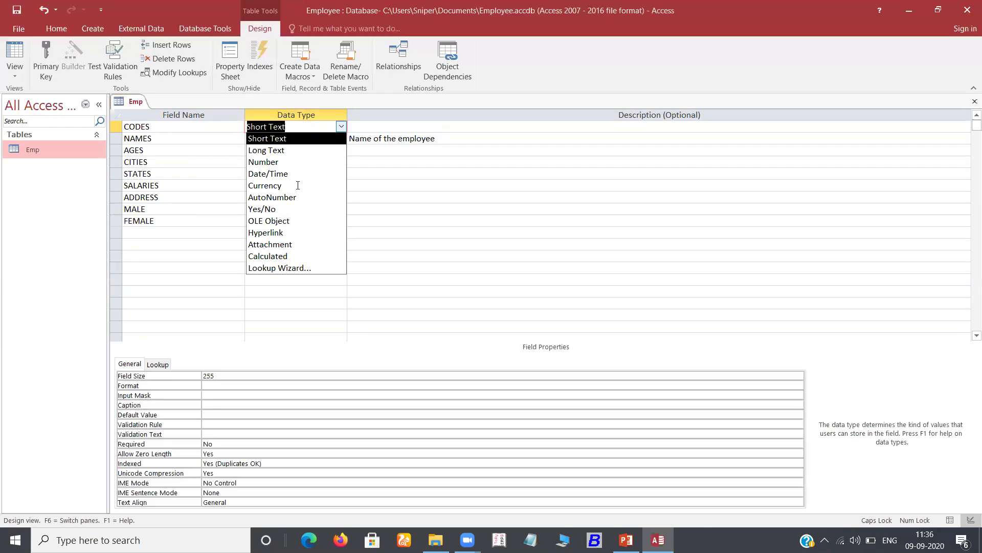
{"action": "left_click", "coordinate": [328, 139]}
Change SALARIES to the Currency data type and save the design
{"action": "left_click", "coordinate": [298, 186]}
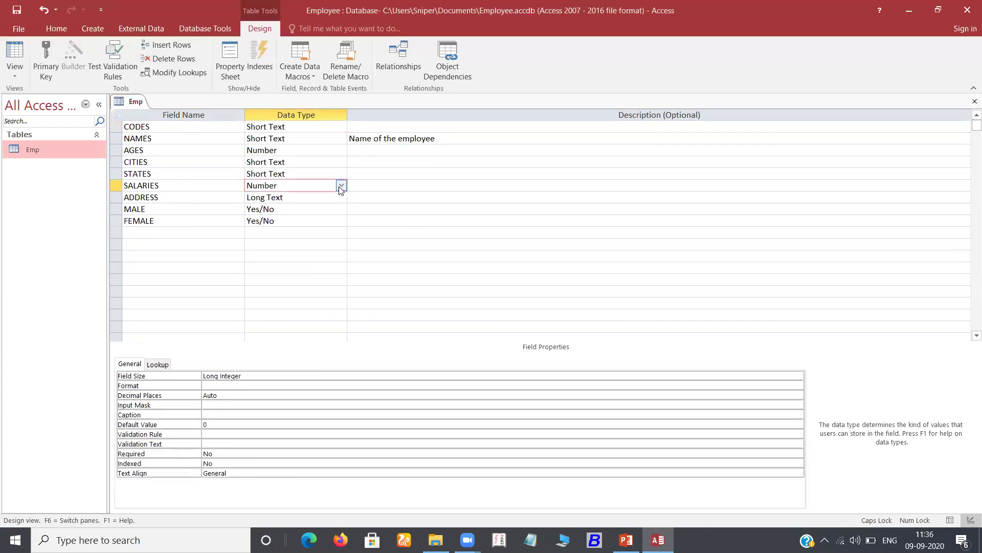
{"action": "key", "text": "alt+Down"}
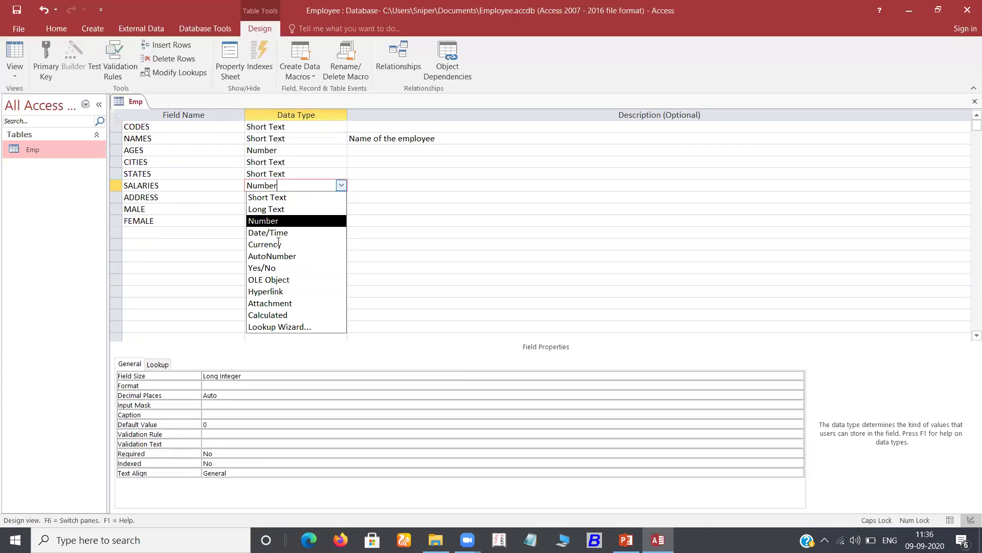
{"action": "left_click", "coordinate": [291, 240]}
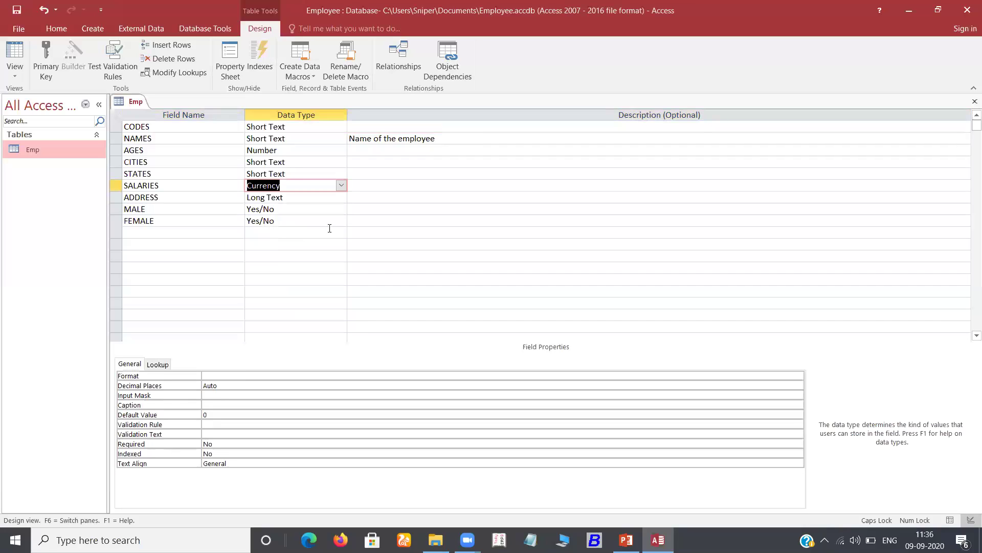
{"action": "left_click", "coordinate": [18, 11]}
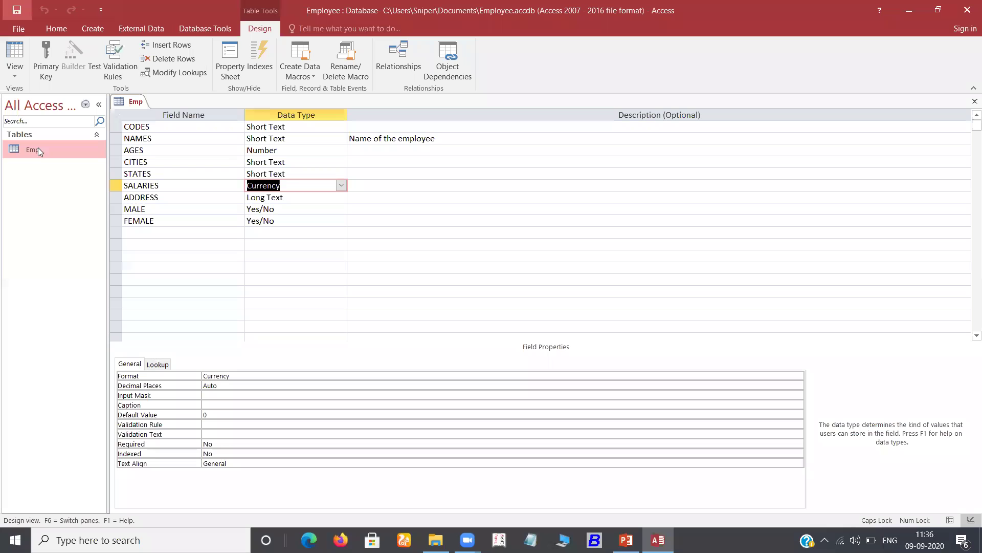
Open the Emp table in Datasheet view
{"action": "right_click", "coordinate": [81, 161]}
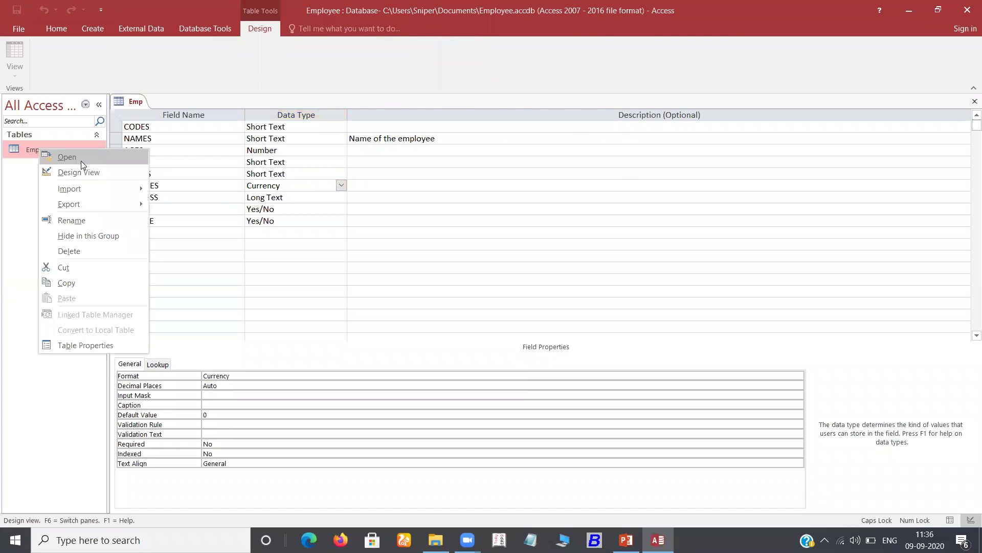
{"action": "left_click", "coordinate": [92, 168]}
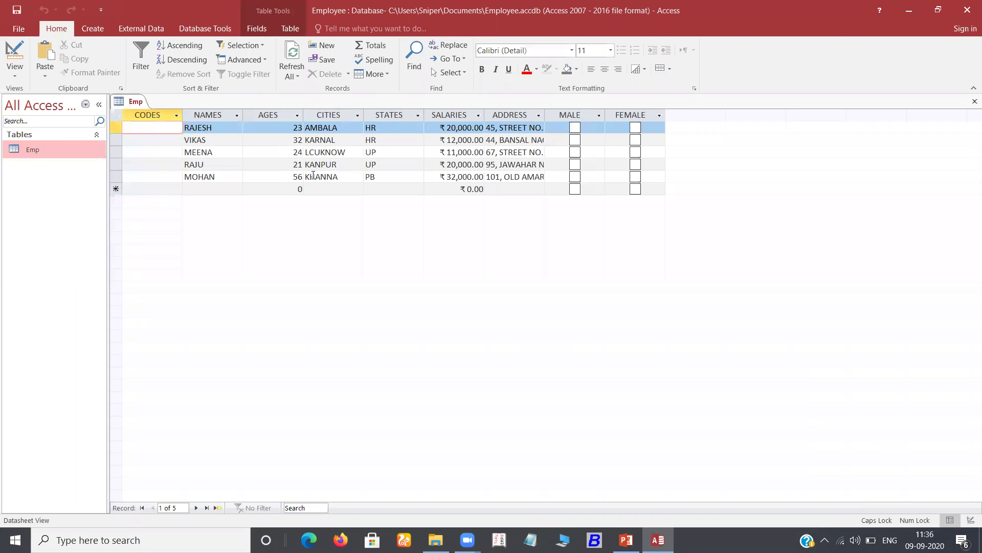
{"action": "left_click", "coordinate": [525, 177]}
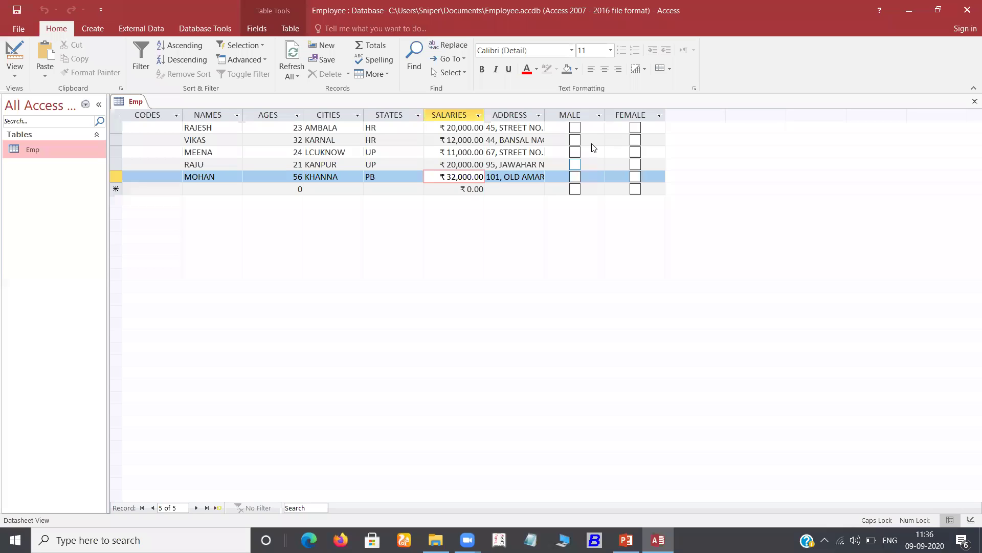
Enter CODES 1 through 5 for the five employees and save the table
{"action": "left_click", "coordinate": [160, 127]}
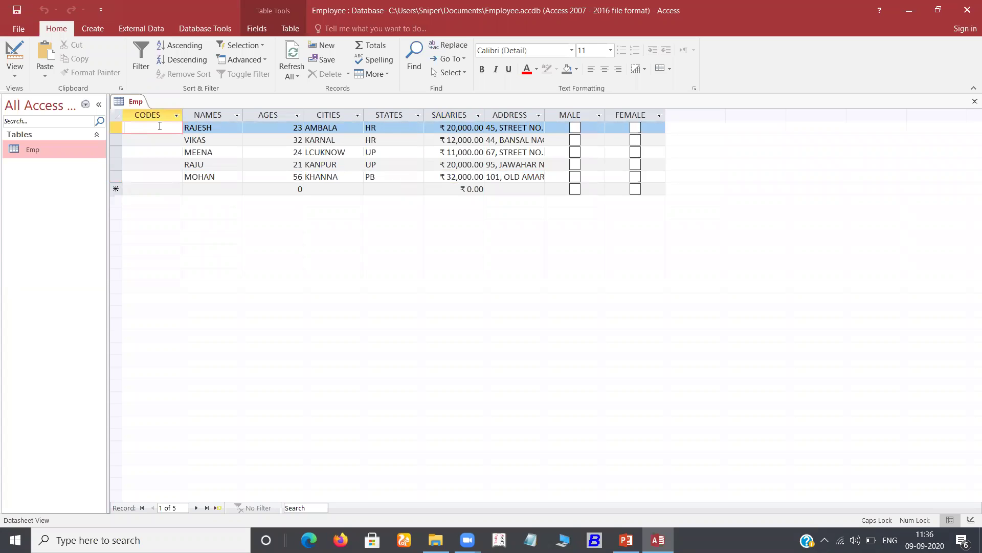
{"action": "type", "text": "1"}
{"action": "key", "text": "Down"}
{"action": "type", "text": "2"}
{"action": "key", "text": "Down"}
{"action": "type", "text": "3"}
{"action": "key", "text": "Down"}
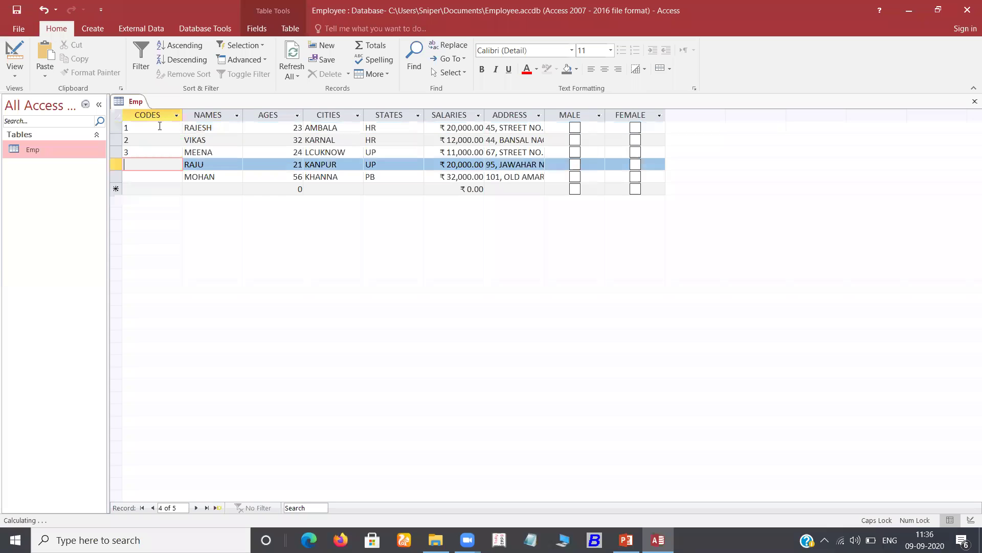
{"action": "type", "text": "4"}
{"action": "key", "text": "Down"}
{"action": "type", "text": "5"}
{"action": "key", "text": "ctrl+s"}
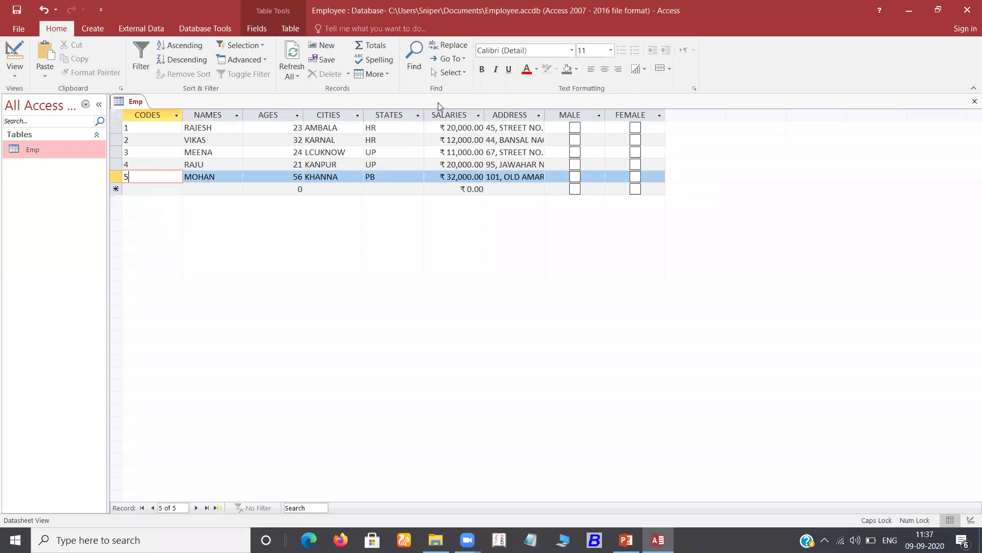
Tick MALE for rows 1, 2, 4 and 5 and FEMALE for row 3, then save
{"action": "left_click", "coordinate": [575, 127]}
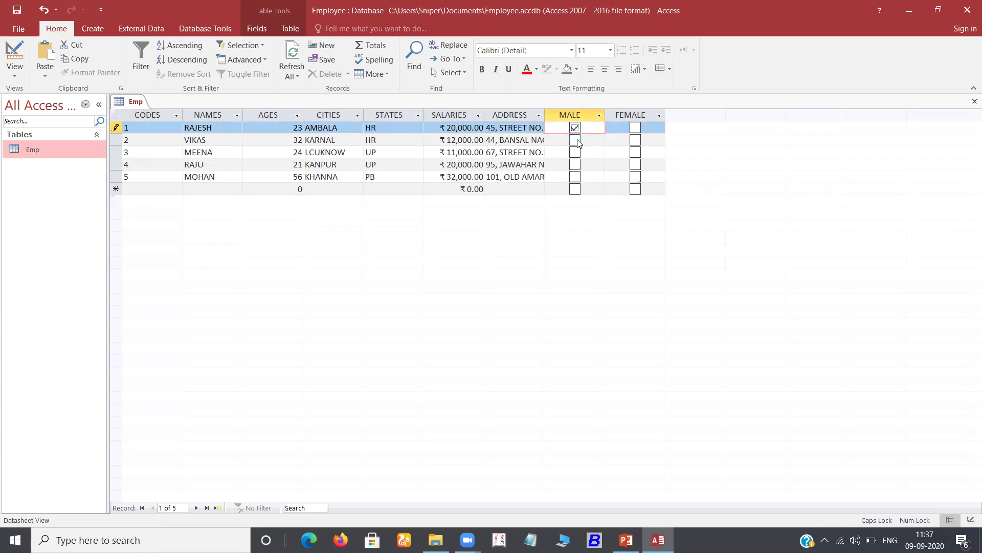
{"action": "left_click", "coordinate": [577, 139]}
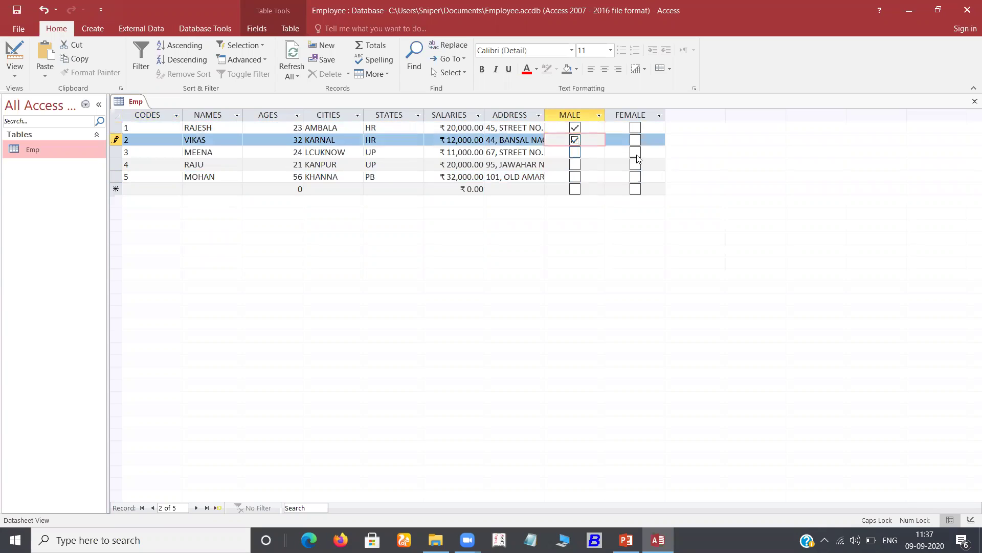
{"action": "left_click", "coordinate": [638, 156]}
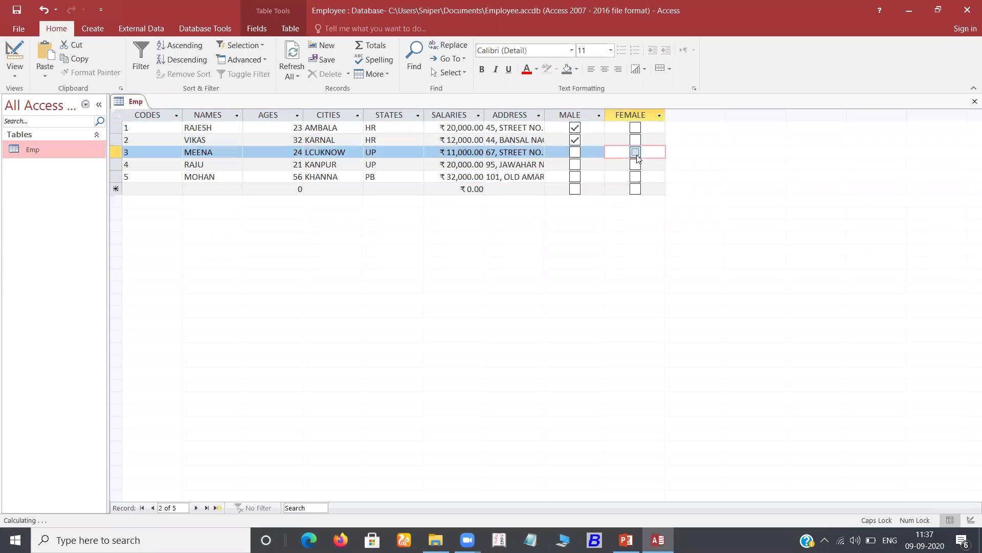
{"action": "left_click", "coordinate": [576, 166]}
{"action": "left_click", "coordinate": [577, 179]}
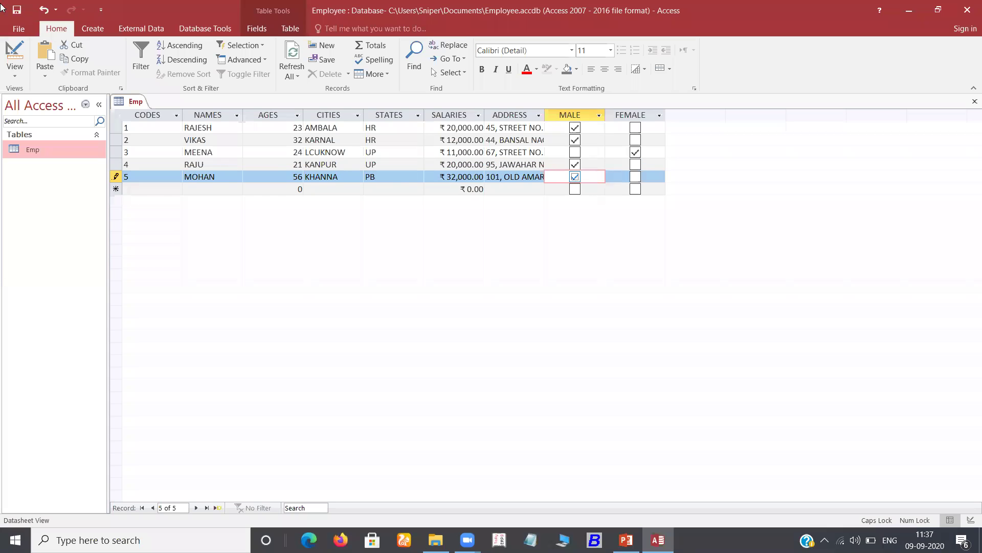
{"action": "left_click", "coordinate": [17, 15]}
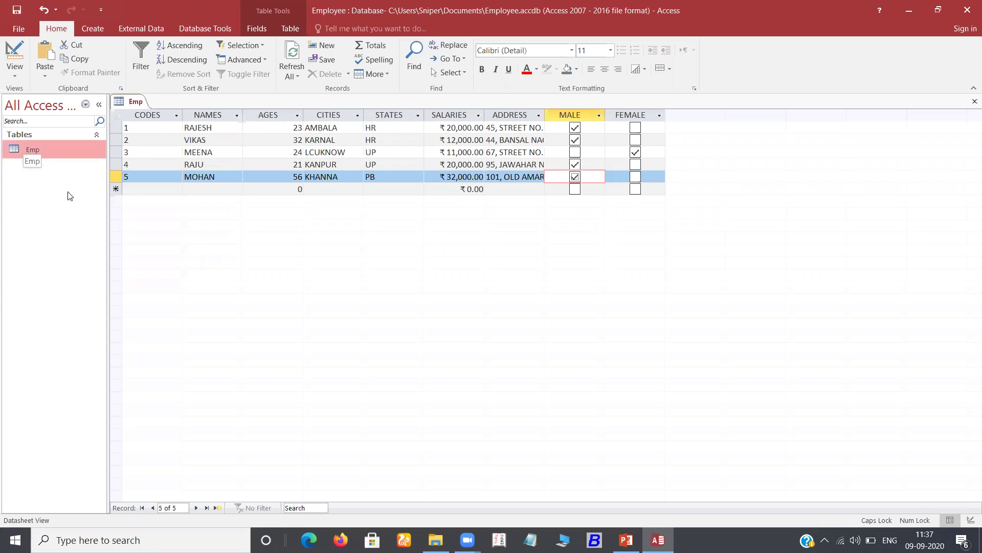
{"action": "right_click", "coordinate": [24, 149]}
Add a new field named DESIGNATION in the Emp table's Design View
{"action": "left_click", "coordinate": [75, 170]}
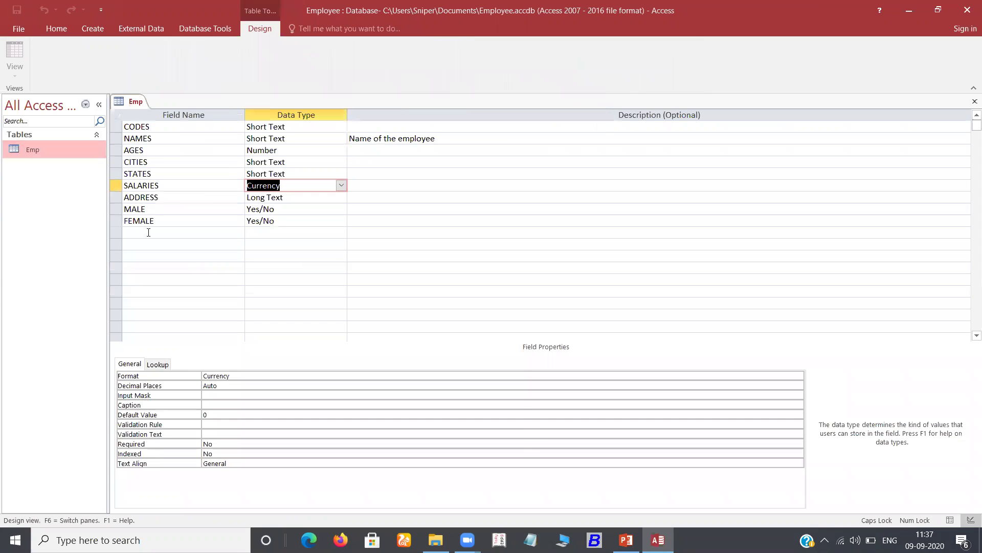
{"action": "left_click", "coordinate": [160, 232]}
{"action": "type", "text": "DE"}
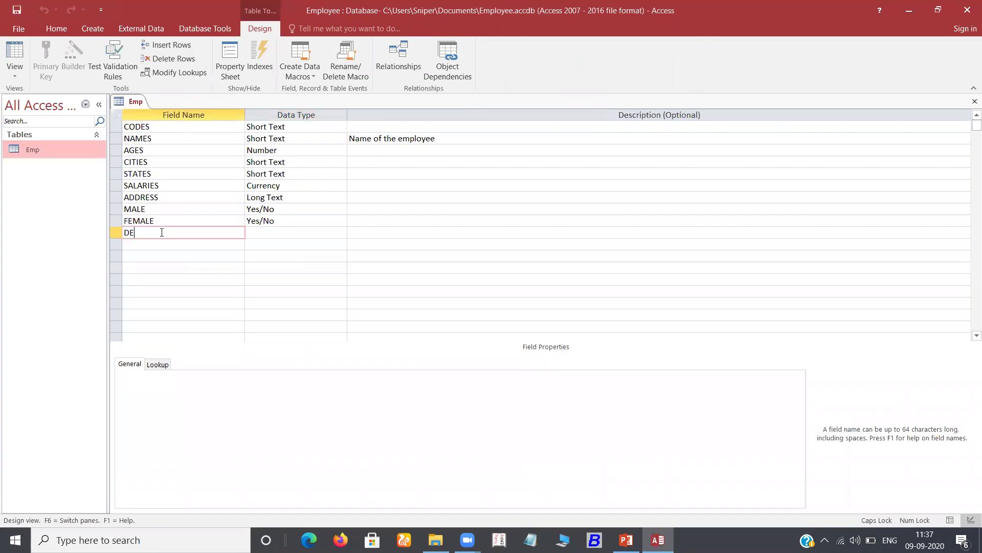
{"action": "type", "text": "SIGNATION"}
Choose Lookup Wizard as DESIGNATION's data type, retrying after the startup error
{"action": "left_click", "coordinate": [283, 232]}
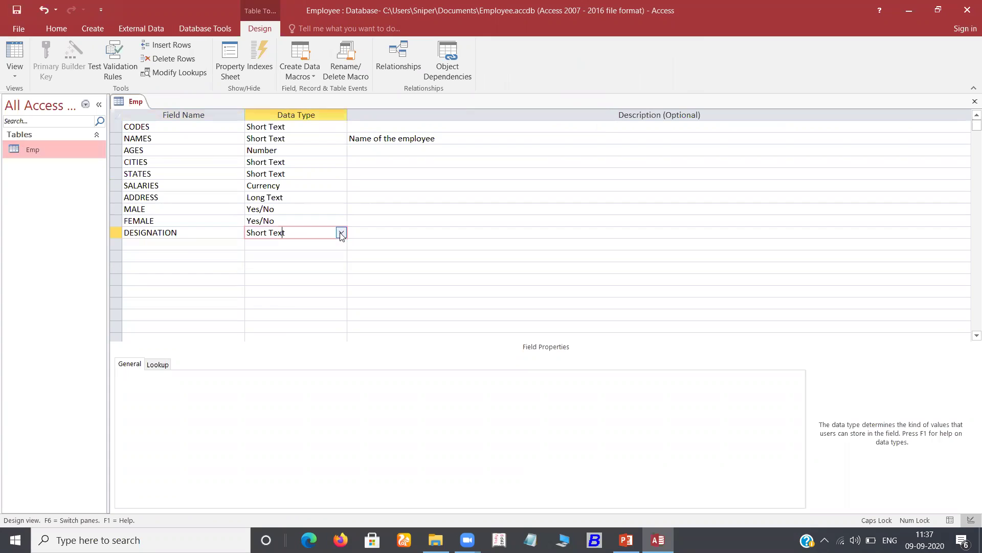
{"action": "left_click", "coordinate": [340, 233]}
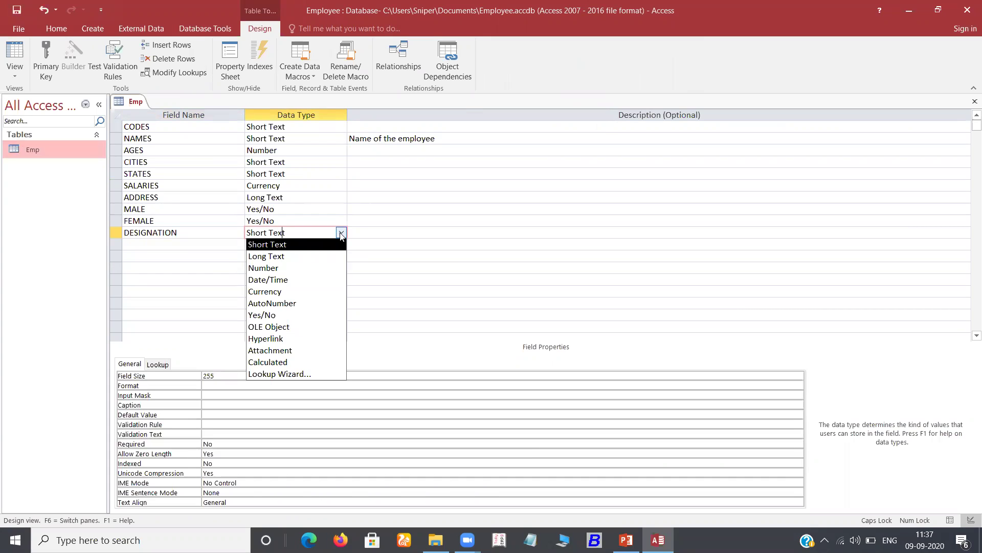
{"action": "left_click", "coordinate": [304, 372]}
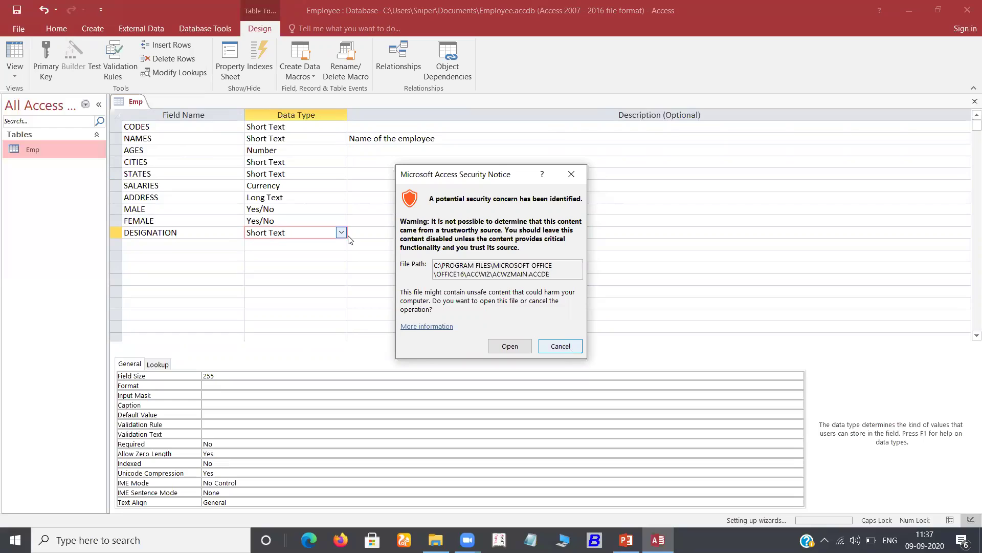
{"action": "key", "text": "Escape"}
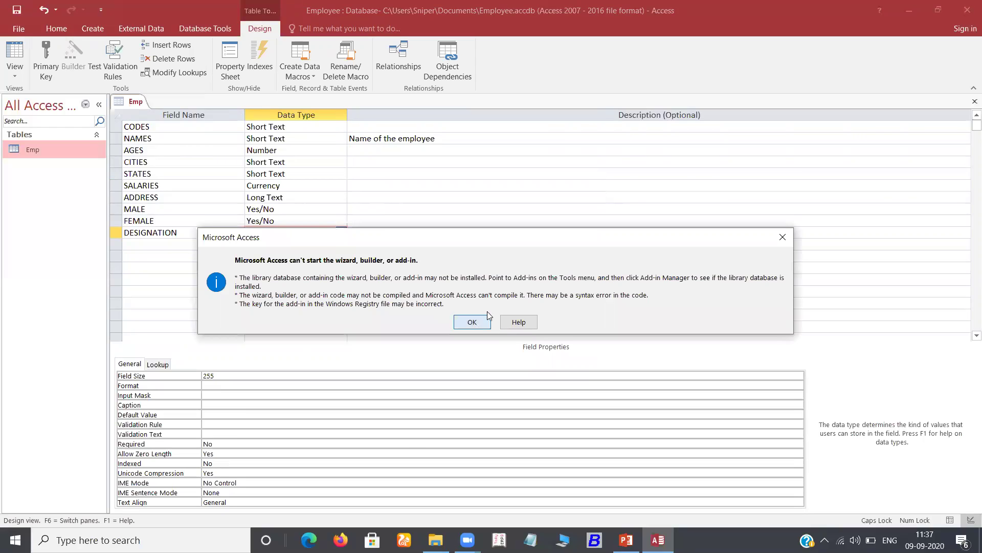
{"action": "left_click", "coordinate": [484, 321]}
{"action": "key", "text": "Return"}
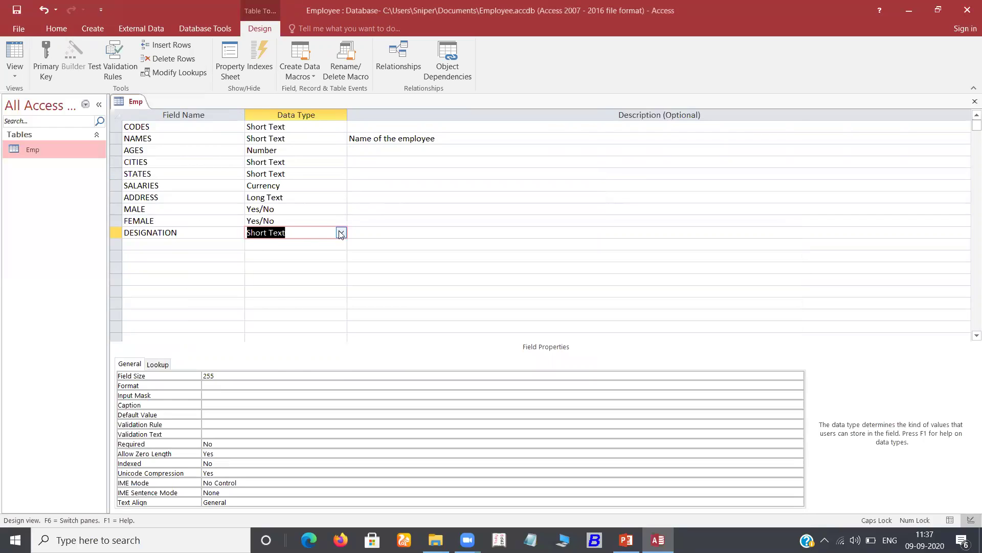
{"action": "left_click", "coordinate": [340, 233]}
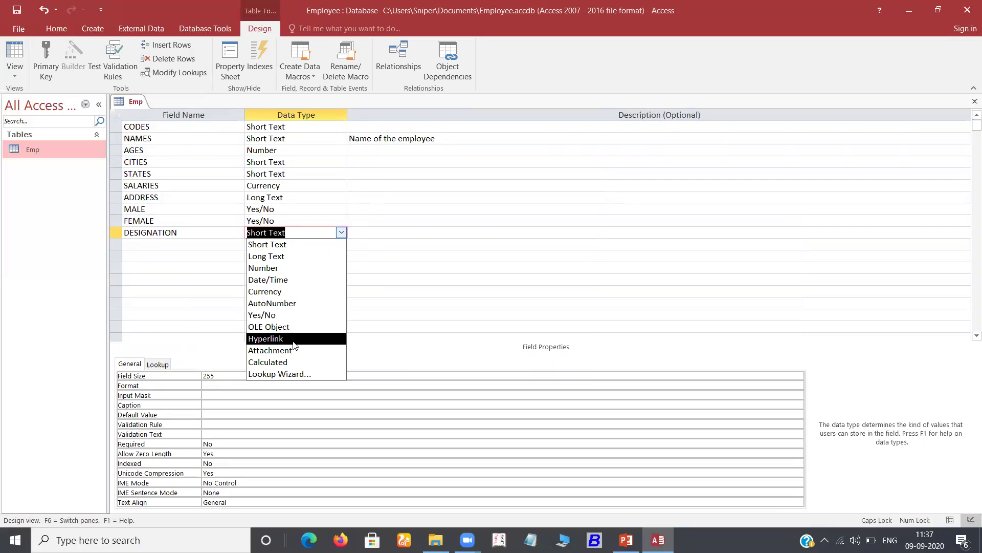
{"action": "left_click", "coordinate": [292, 374]}
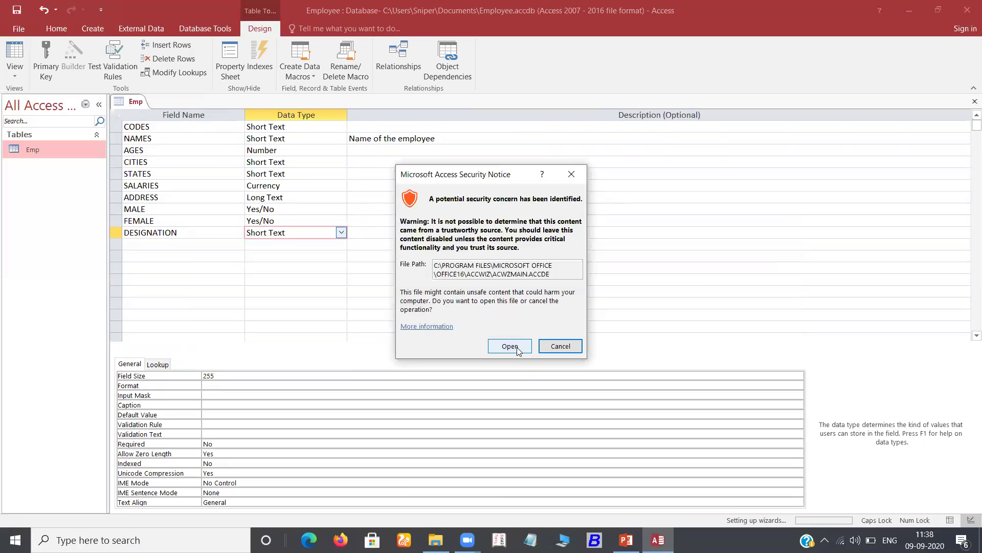
Allow the Lookup Wizard to run and choose to type the lookup values manually
{"action": "left_click", "coordinate": [518, 349]}
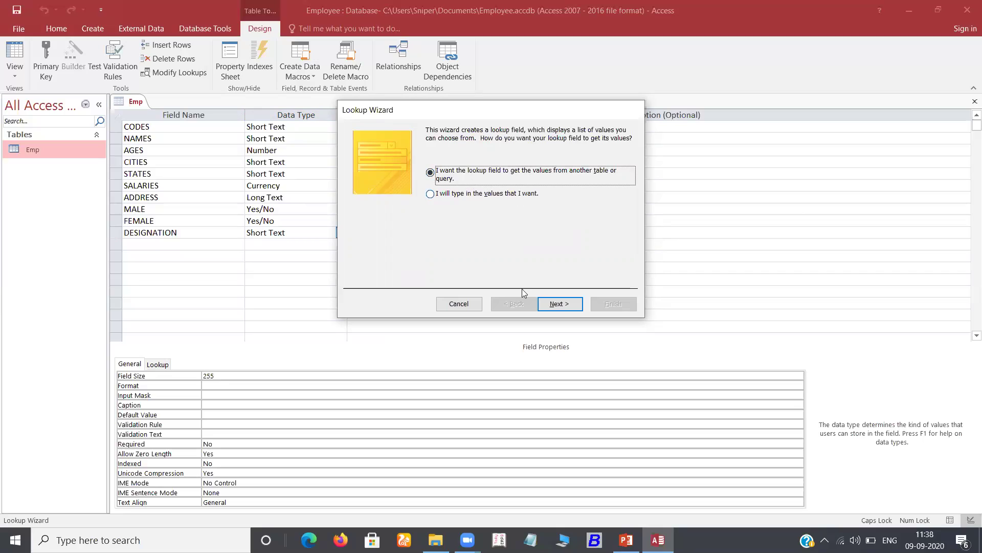
{"action": "key", "text": "alt+v"}
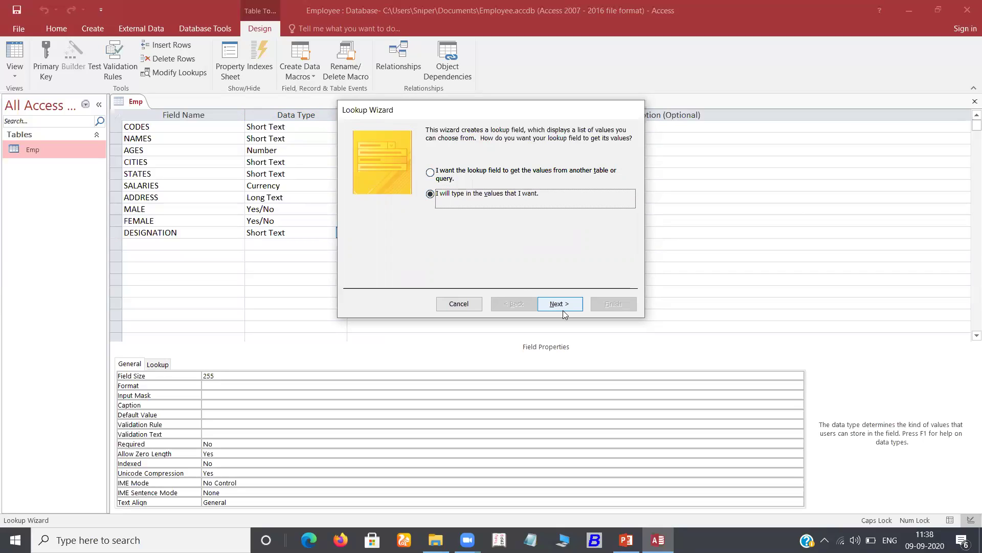
{"action": "left_click", "coordinate": [563, 311]}
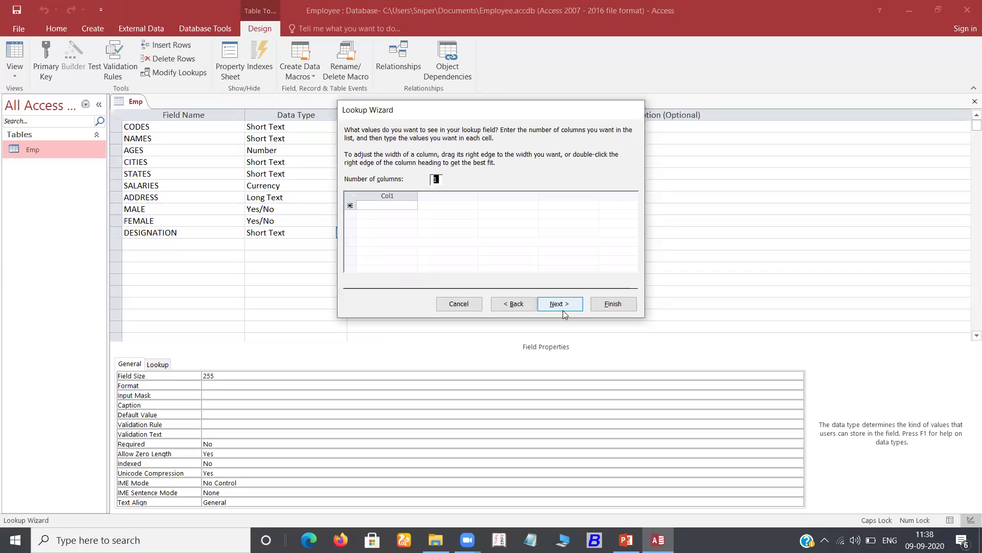
Enter MANAGER, PEON, CLERK and OFFICER as the lookup values and finish the wizard
{"action": "left_click", "coordinate": [387, 206]}
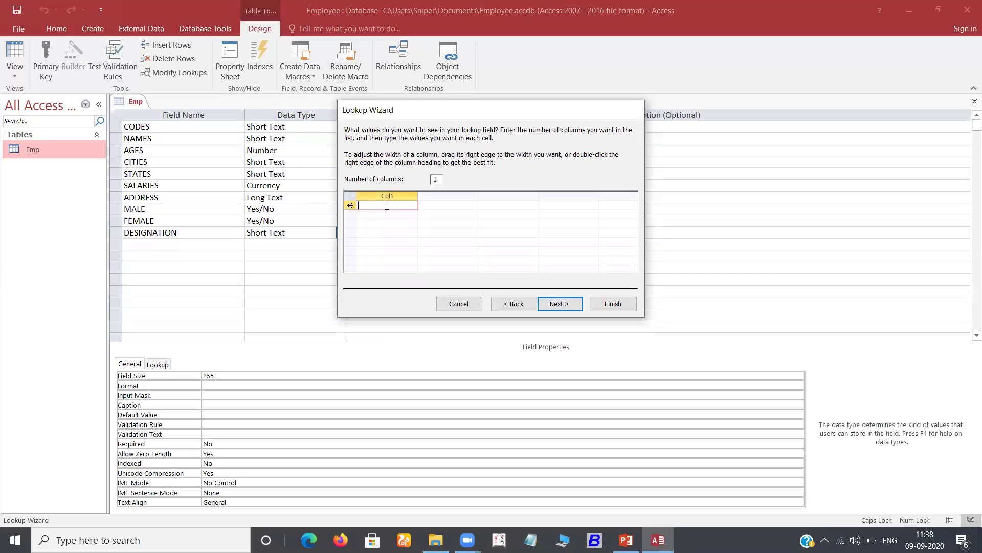
{"action": "type", "text": "MANAGER"}
{"action": "key", "text": "Return"}
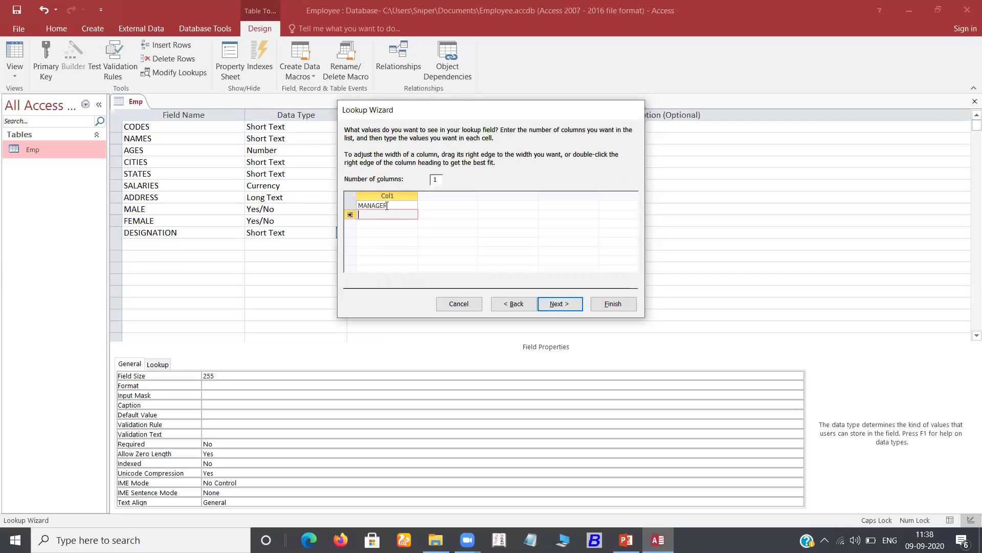
{"action": "type", "text": "PEON"}
{"action": "key", "text": "Return"}
{"action": "type", "text": "CLERK"}
{"action": "key", "text": "Return"}
{"action": "type", "text": "OFFICER"}
{"action": "key", "text": "Return"}
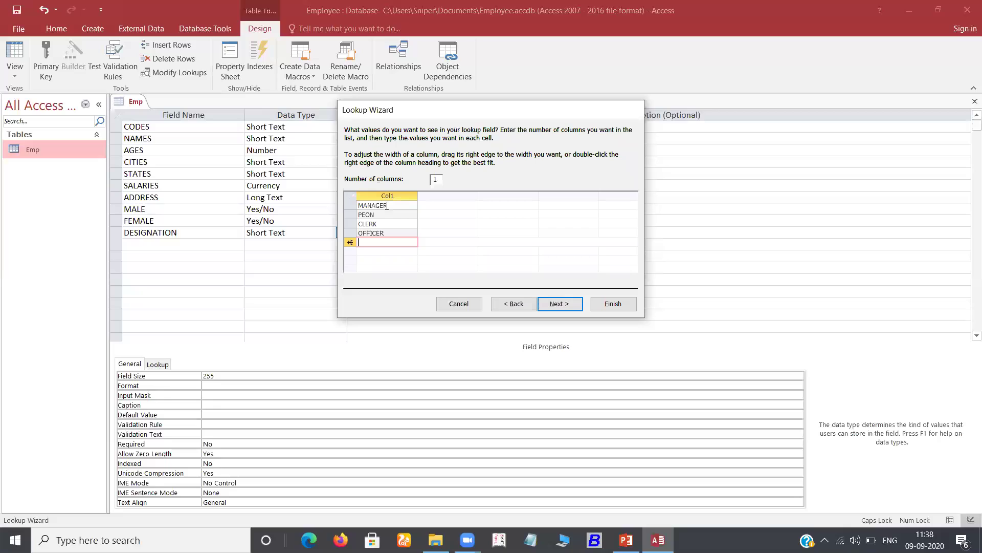
{"action": "left_click", "coordinate": [557, 304]}
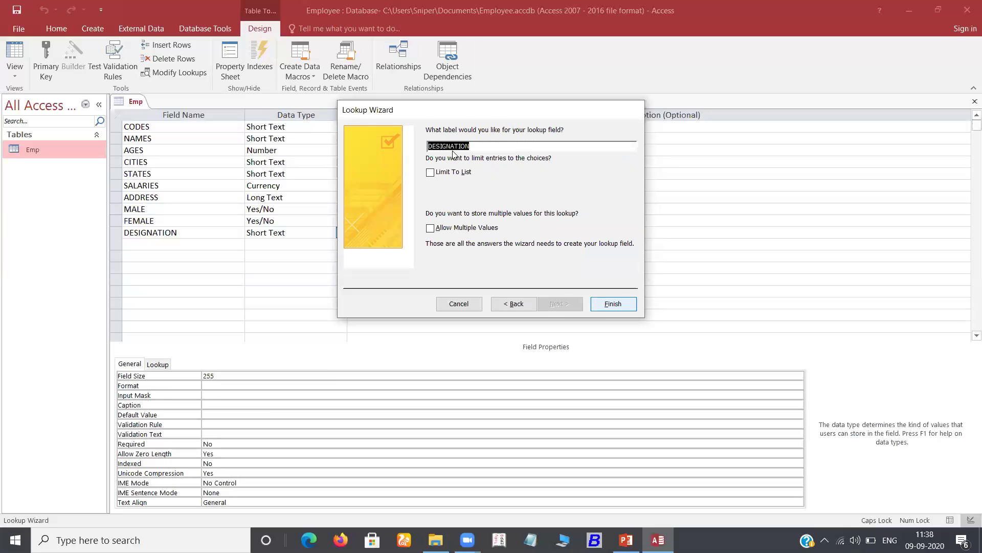
{"action": "left_click", "coordinate": [605, 306]}
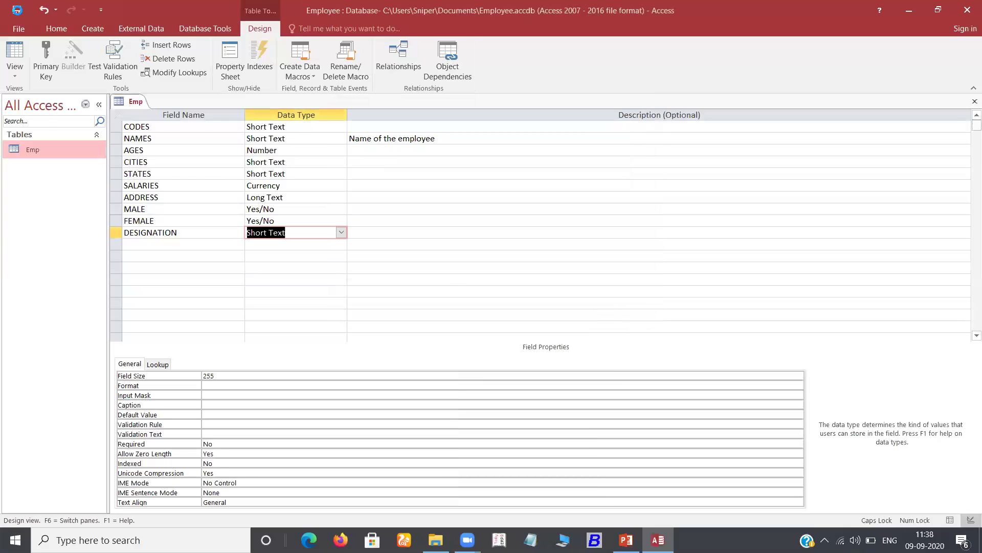
Open the Emp datasheet and widen the DESIGNATION column
{"action": "left_click", "coordinate": [44, 147]}
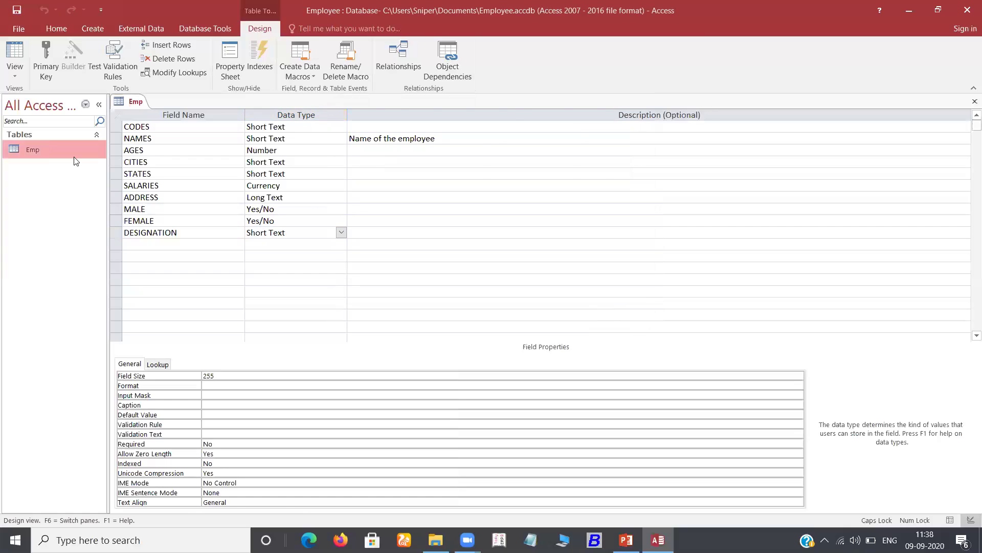
{"action": "double_click", "coordinate": [74, 157]}
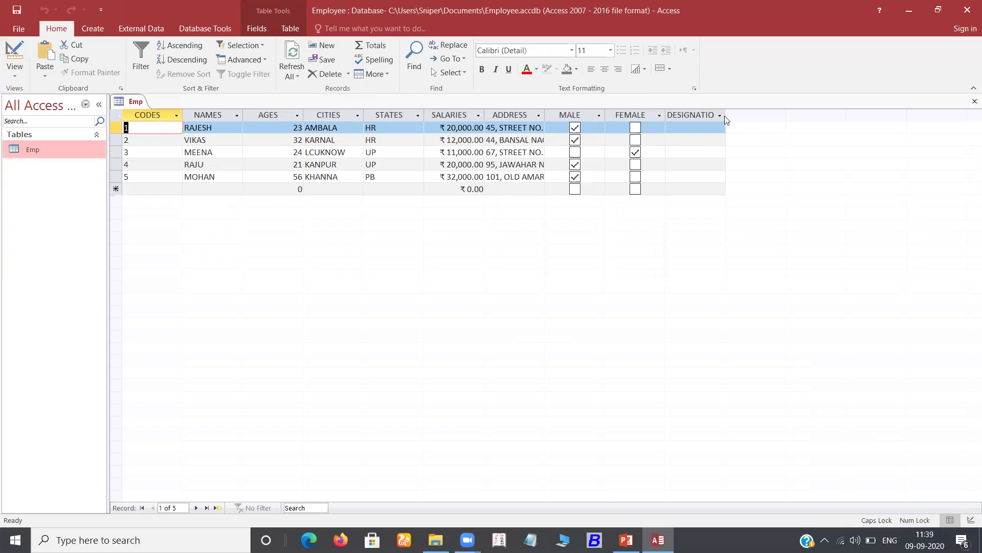
{"action": "left_click", "coordinate": [744, 120]}
{"action": "left_click_drag", "start_coordinate": [744, 120], "coordinate": [744, 120]}
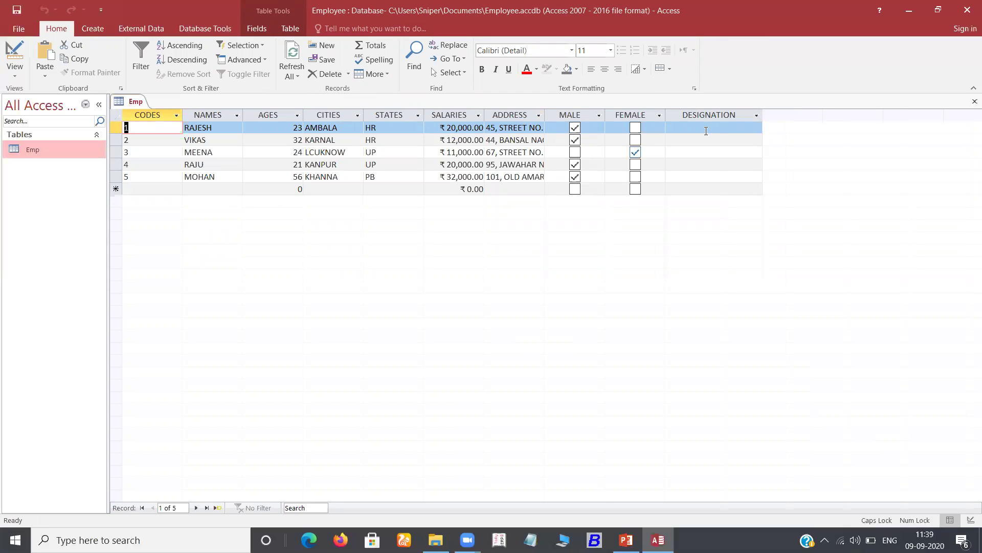
Set rows 1–3 designations to MANAGER, CLERK and CLERK from the lookup
{"action": "left_click", "coordinate": [759, 132]}
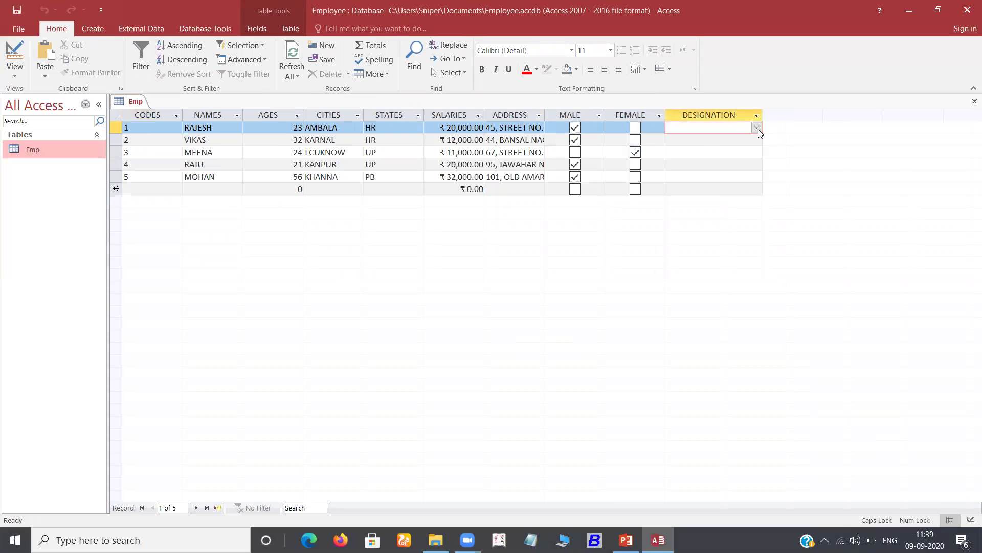
{"action": "left_click", "coordinate": [757, 128]}
{"action": "left_click", "coordinate": [689, 141]}
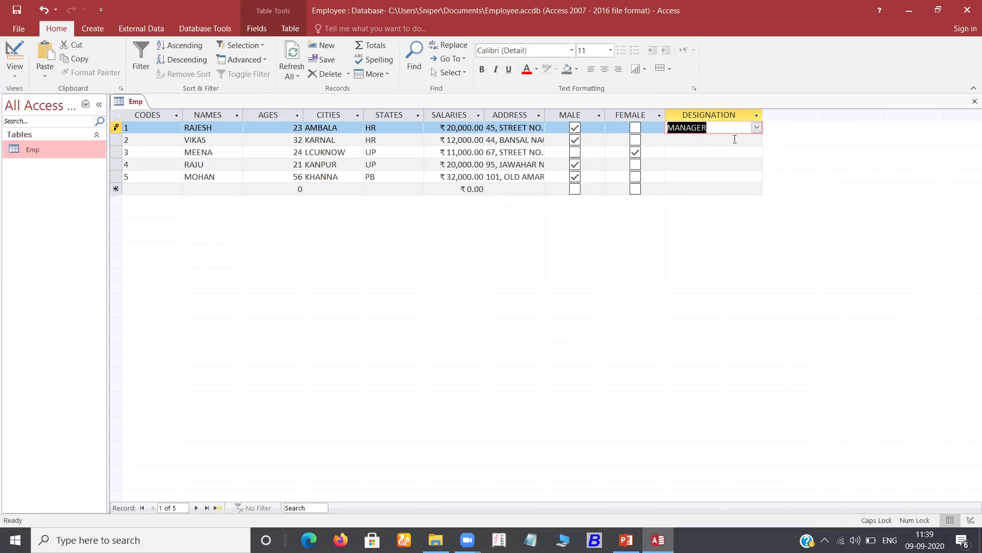
{"action": "left_click", "coordinate": [756, 143]}
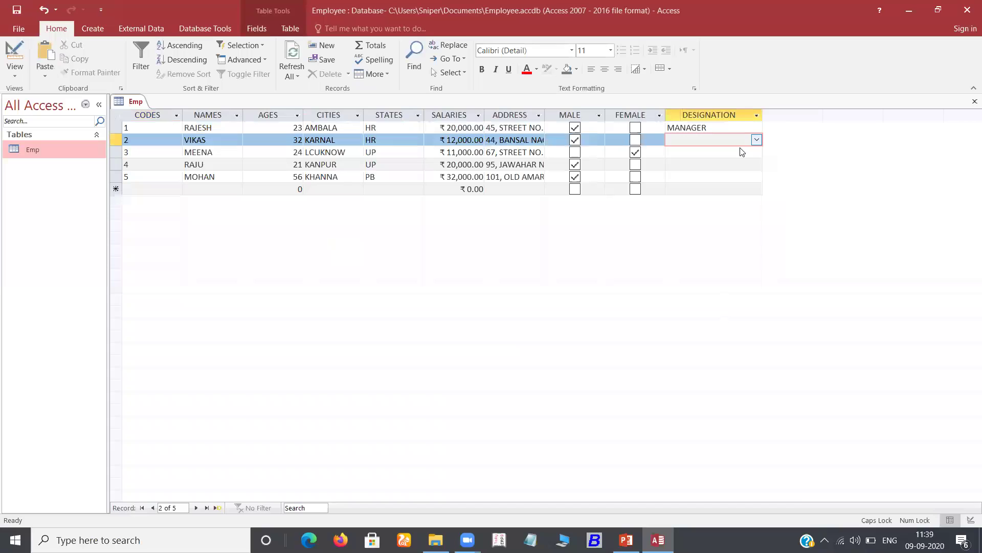
{"action": "left_click", "coordinate": [756, 140]}
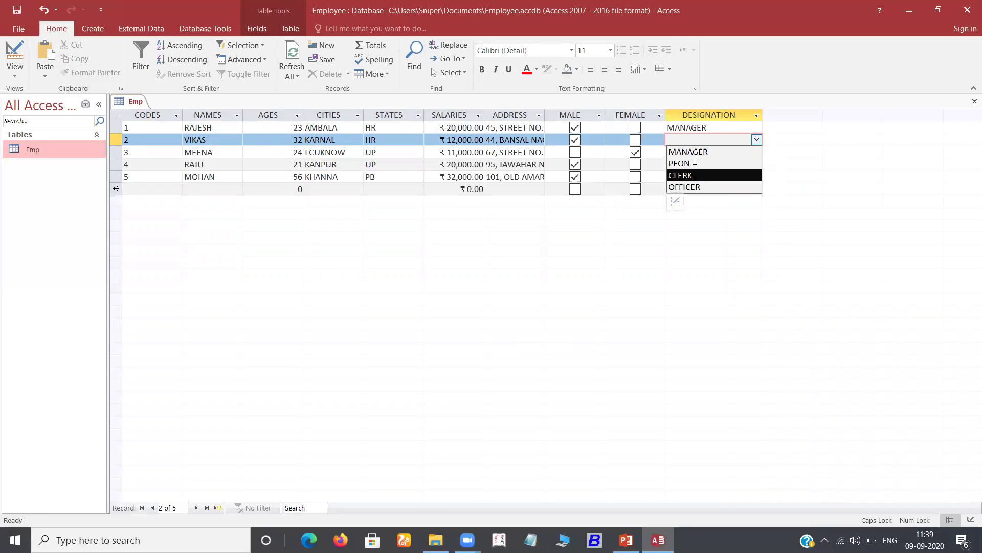
{"action": "key", "text": "Return"}
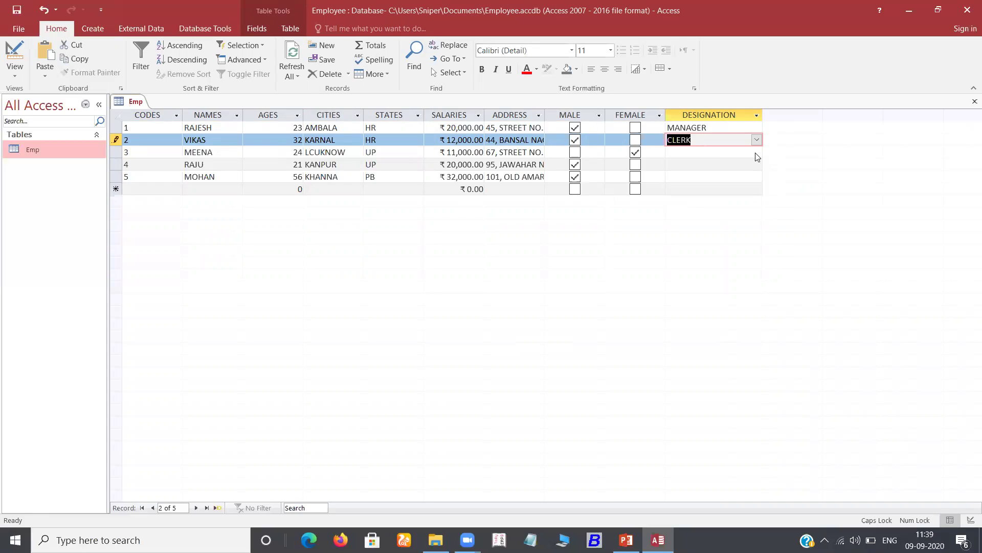
{"action": "left_click", "coordinate": [755, 152]}
{"action": "left_click", "coordinate": [756, 152]}
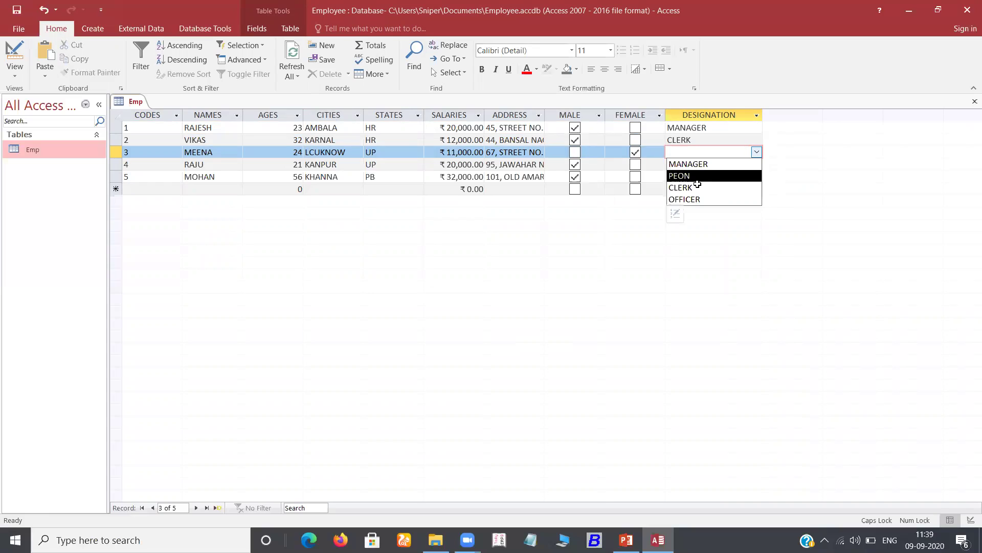
{"action": "left_click", "coordinate": [717, 187]}
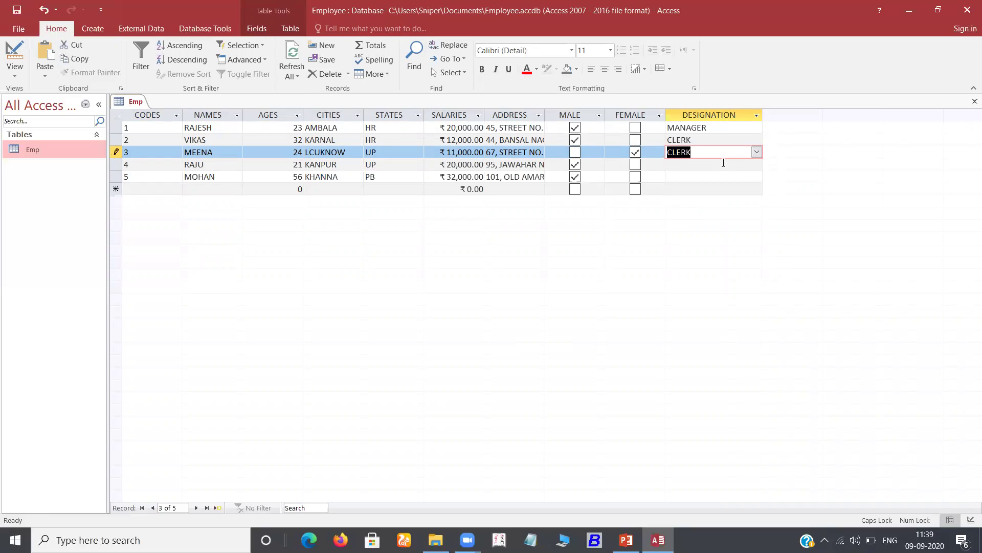
Set row 4's designation to MANAGER and row 5's to OFFICER
{"action": "left_click", "coordinate": [761, 169]}
{"action": "left_click", "coordinate": [760, 167]}
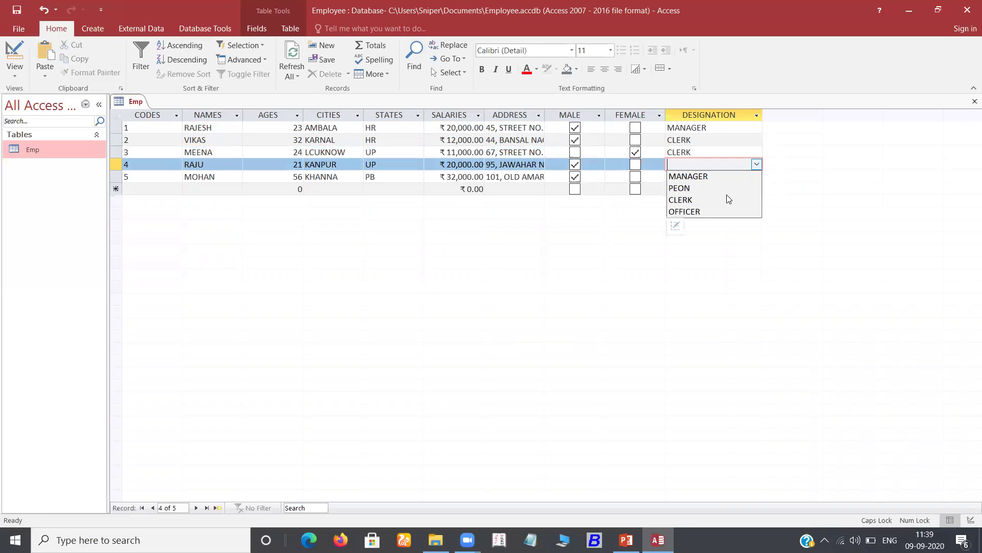
{"action": "left_click", "coordinate": [699, 177]}
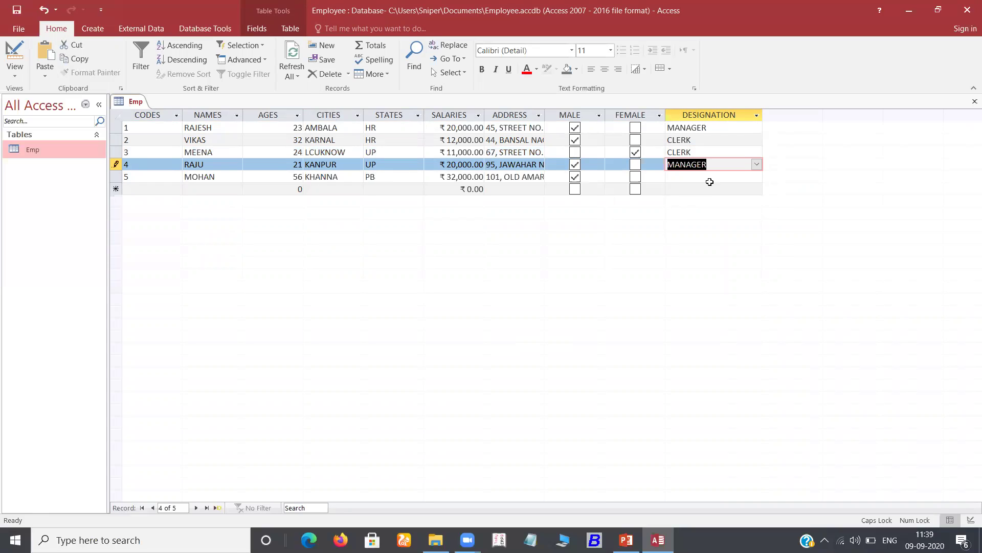
{"action": "left_click", "coordinate": [753, 176]}
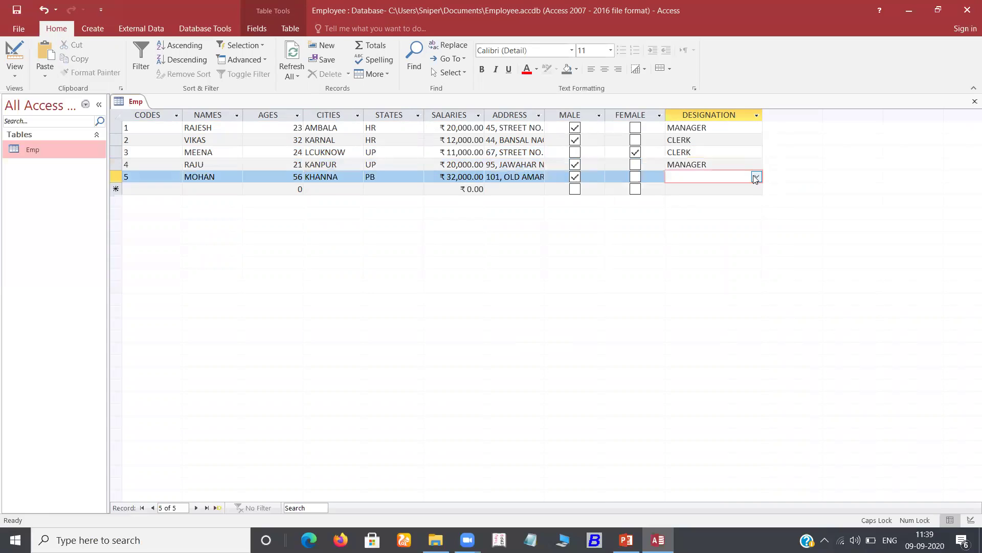
{"action": "left_click", "coordinate": [756, 177]}
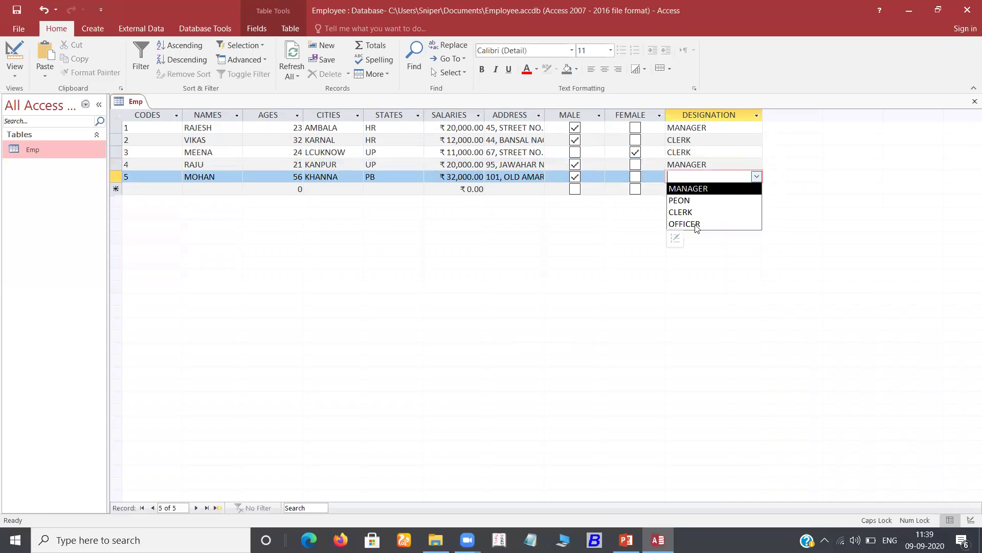
{"action": "key", "text": "Down"}
{"action": "key", "text": "Down"}
{"action": "key", "text": "Down"}
{"action": "key", "text": "Return"}
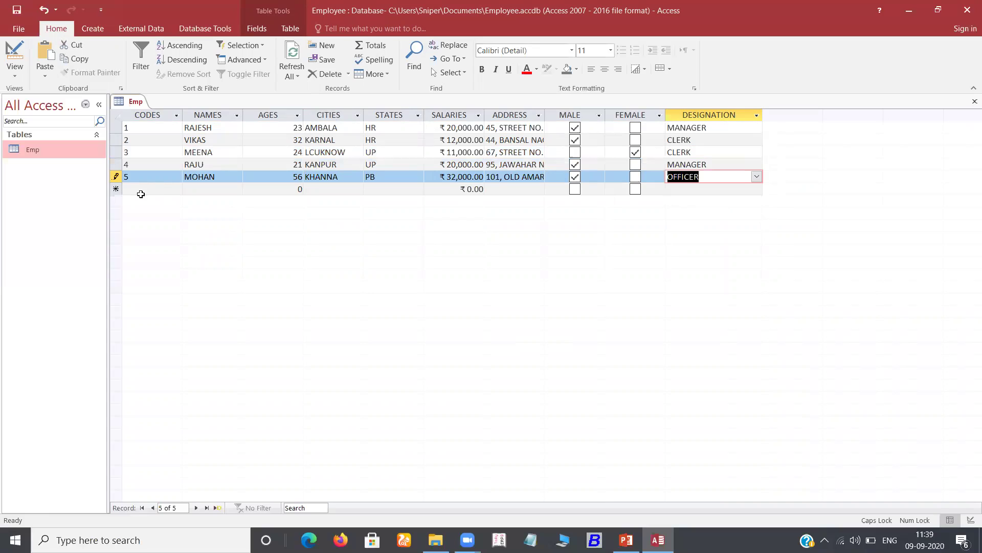
Start a new record with code 6 and the new employee's name
{"action": "left_click", "coordinate": [162, 189]}
{"action": "type", "text": "6"}
{"action": "key", "text": "Tab"}
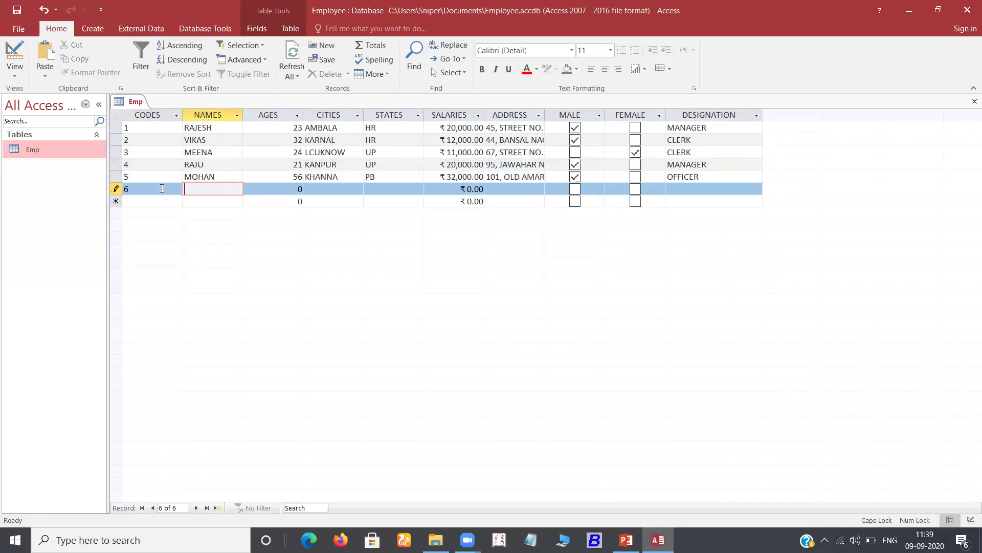
{"action": "type", "text": "kA"}
{"action": "key", "text": "BackSpace"}
{"action": "key", "text": "Caps_Lock"}
{"action": "key", "text": "BackSpace"}
{"action": "key", "text": "Caps_Lock"}
{"action": "type", "text": "KANTA"}
{"action": "key", "text": "Tab"}
Enter age 21, city AMBALA, state HR, salary 9000 and the employee's address
{"action": "type", "text": "21"}
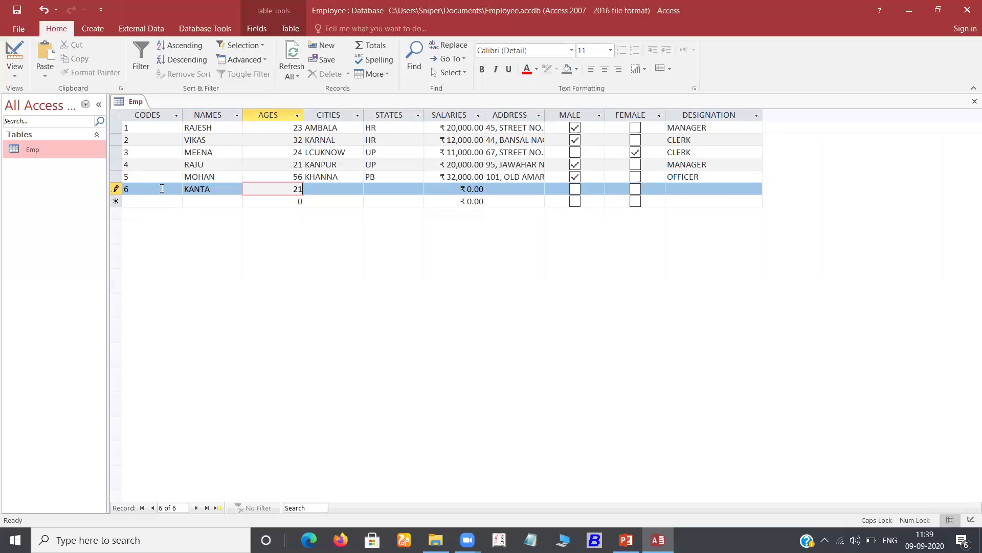
{"action": "key", "text": "Tab"}
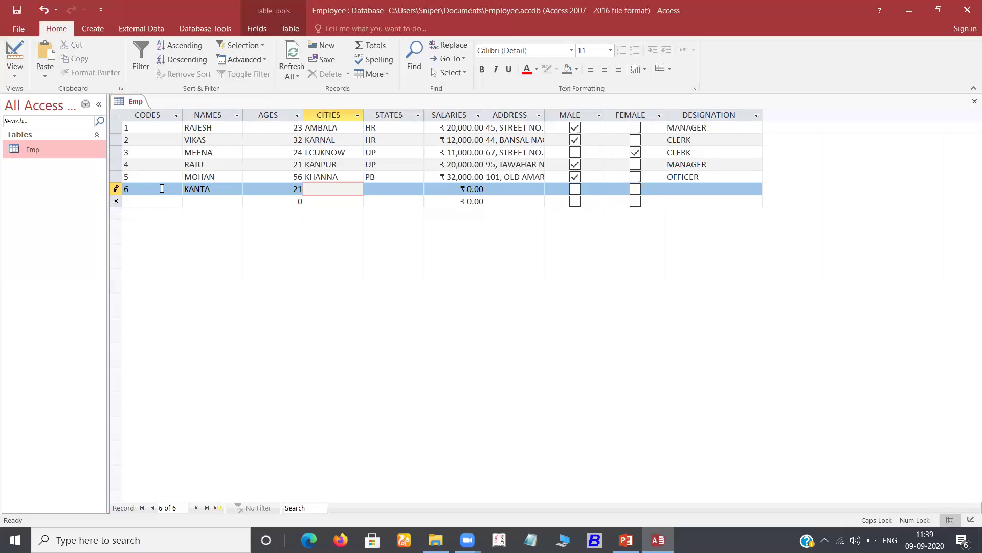
{"action": "type", "text": "AMBALA"}
{"action": "key", "text": "Tab"}
{"action": "type", "text": "HR"}
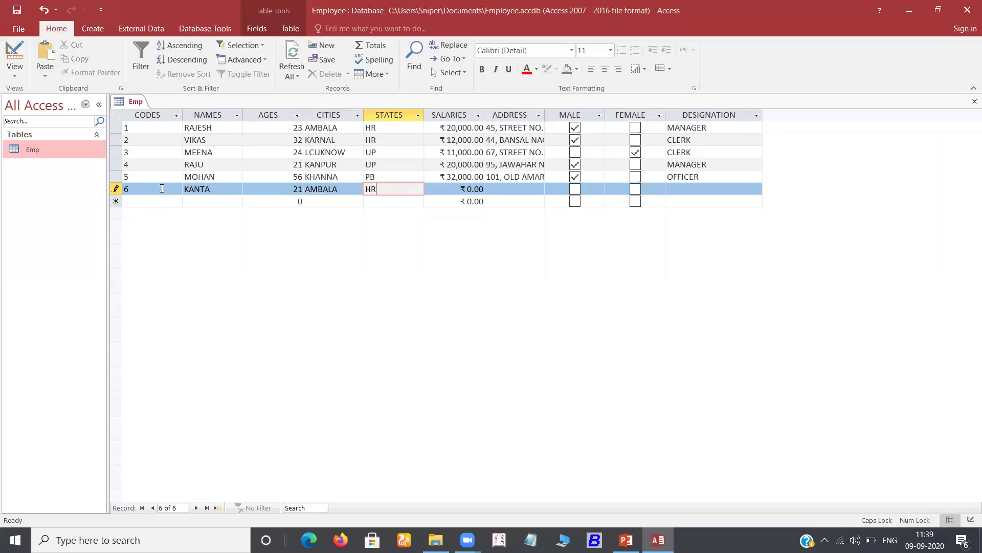
{"action": "key", "text": "Tab"}
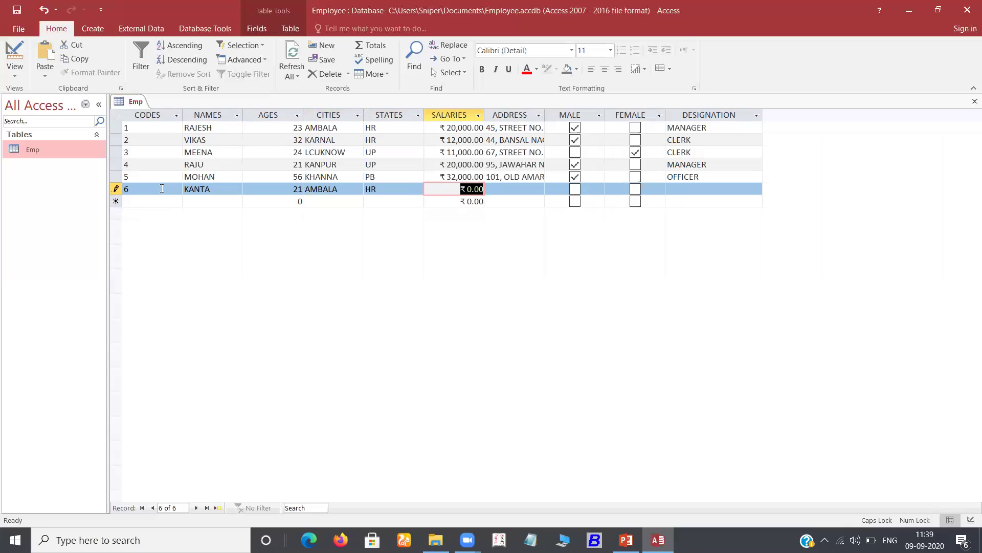
{"action": "type", "text": "9000"}
{"action": "key", "text": "Tab"}
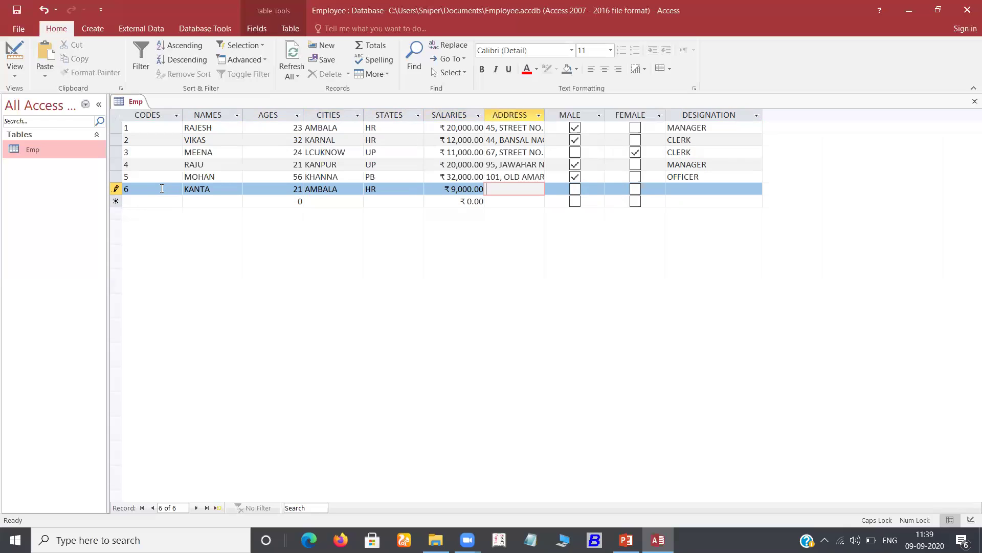
{"action": "type", "text": "45,"}
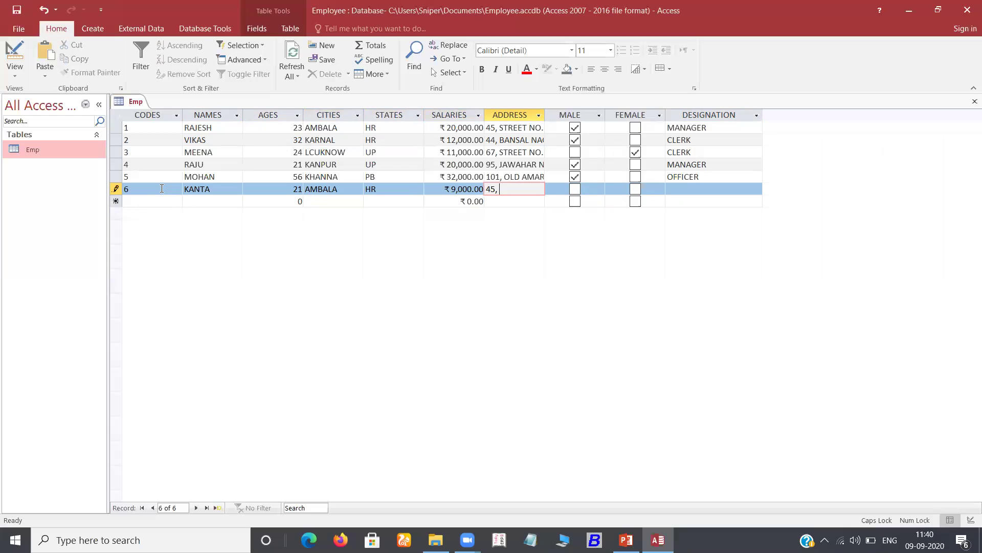
{"action": "type", "text": " JAG"}
{"action": "type", "text": "ADHRI"}
{"action": "type", "text": " GATE"}
Mark the new employee as FEMALE with designation PEON and save the record
{"action": "key", "text": "Tab"}
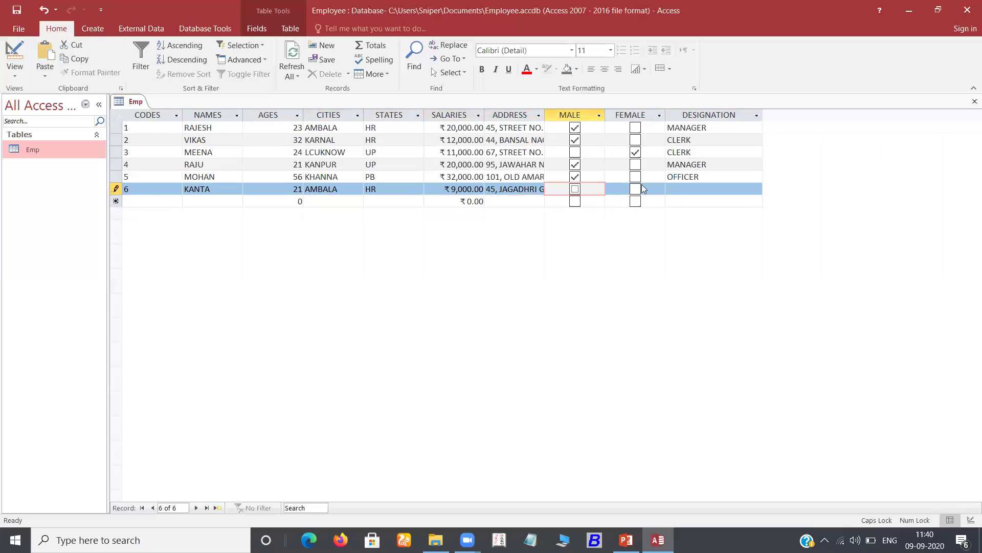
{"action": "key", "text": "Tab"}
{"action": "key", "text": "space"}
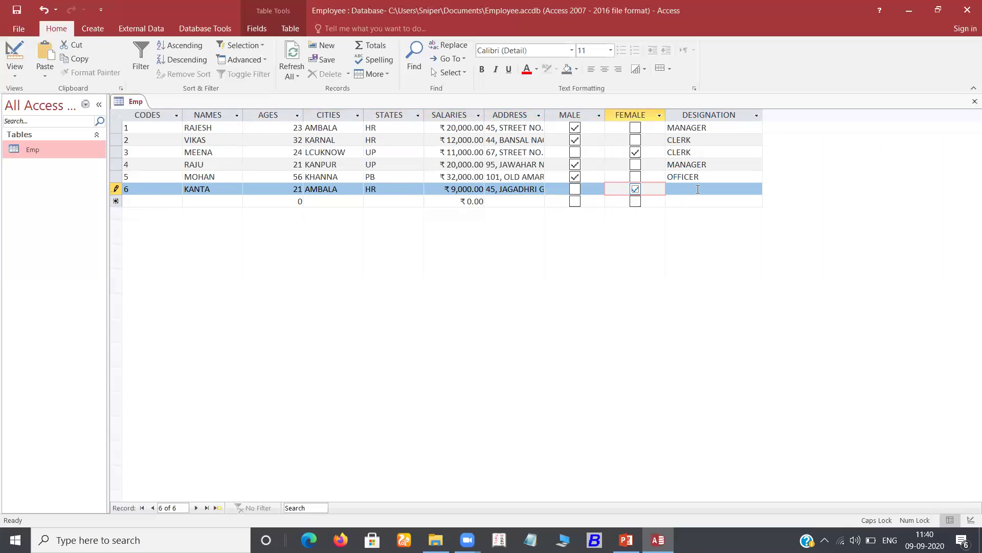
{"action": "key", "text": "Tab"}
{"action": "type", "text": "PEON"}
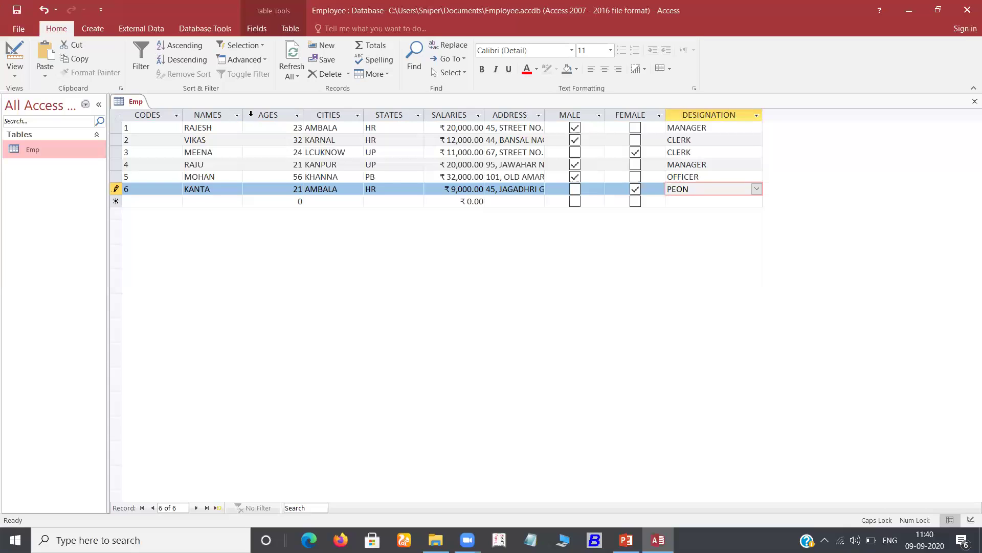
{"action": "left_click", "coordinate": [17, 9]}
Auto-fit the CODES, NAMES, AGES, CITIES, STATES, SALARIES and ADDRESS columns
{"action": "double_click", "coordinate": [182, 115]}
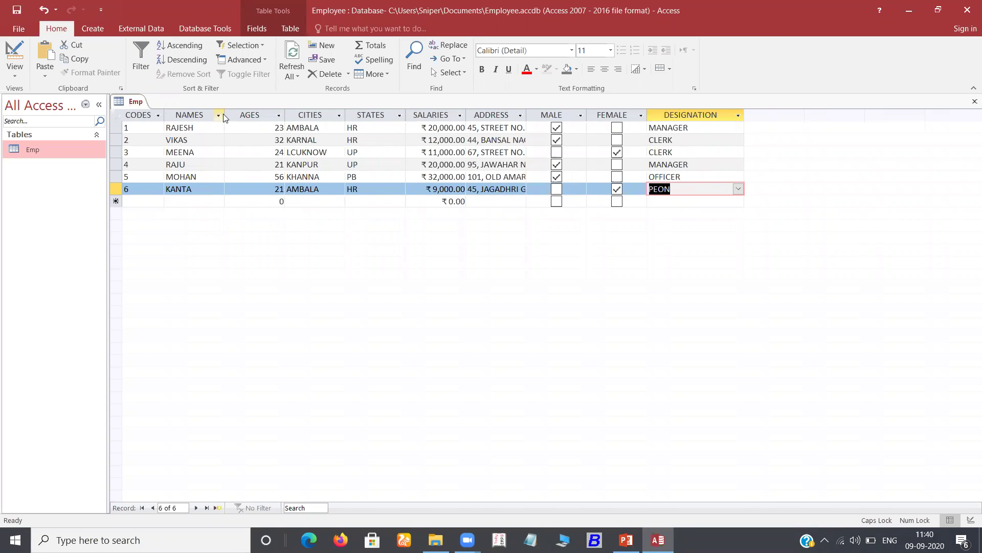
{"action": "double_click", "coordinate": [224, 114]}
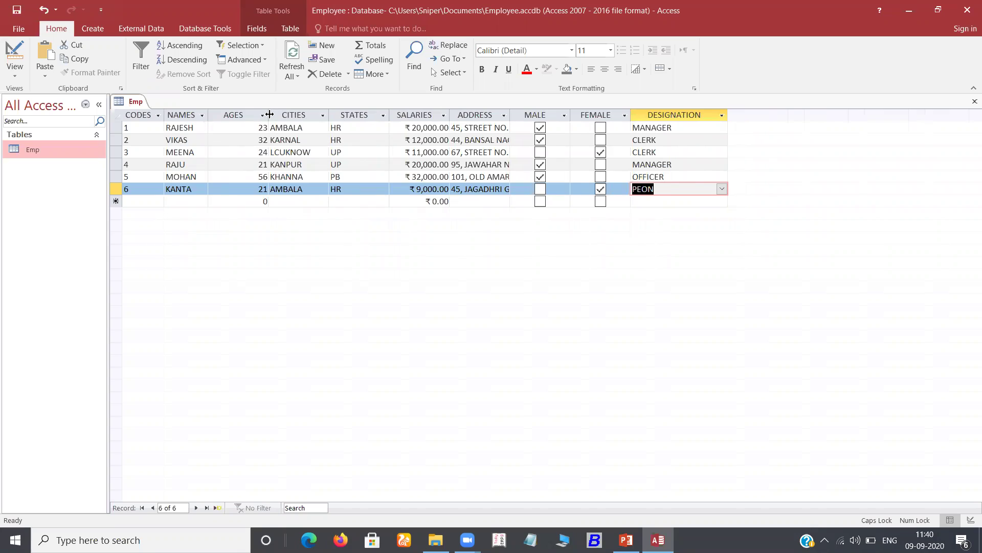
{"action": "double_click", "coordinate": [269, 115]}
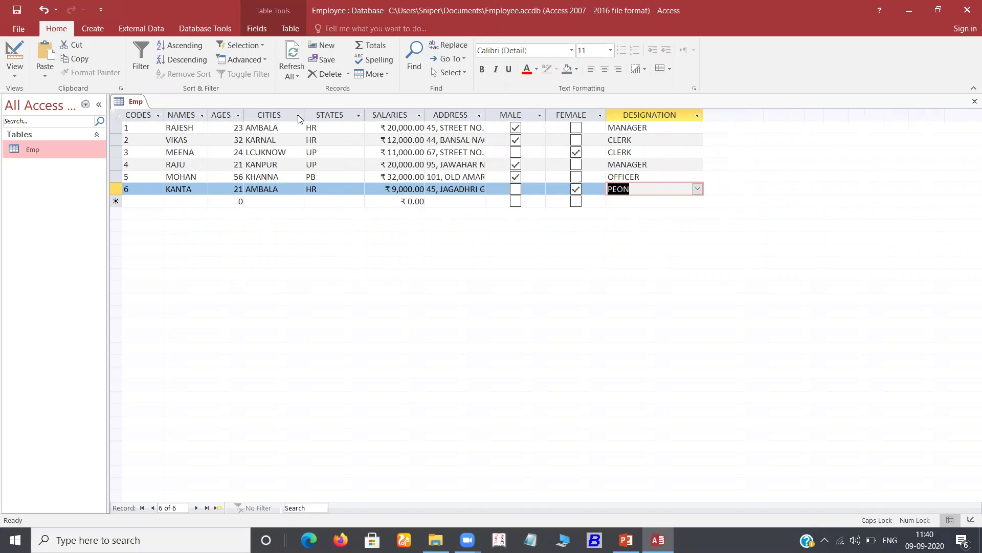
{"action": "double_click", "coordinate": [305, 116]}
{"action": "double_click", "coordinate": [351, 114]}
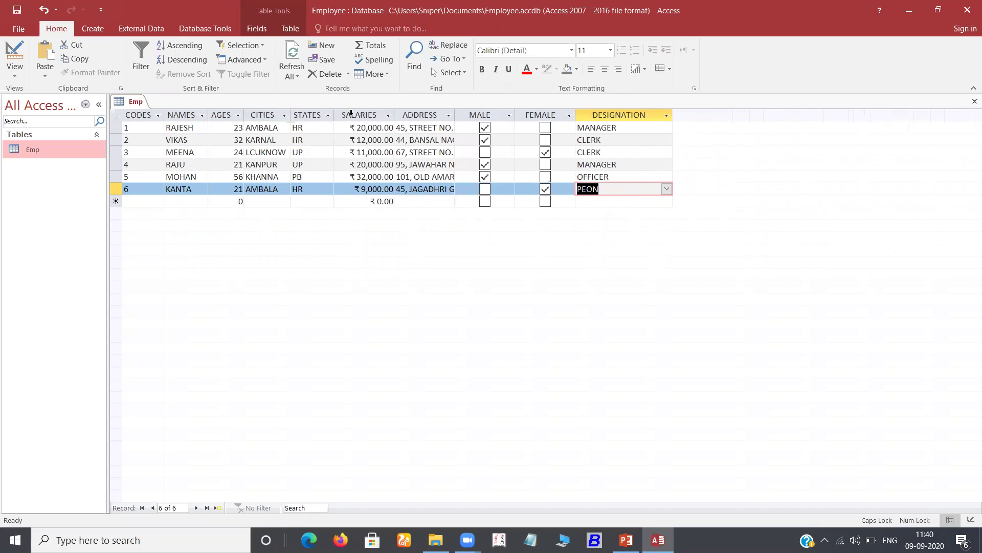
{"action": "double_click", "coordinate": [394, 113]}
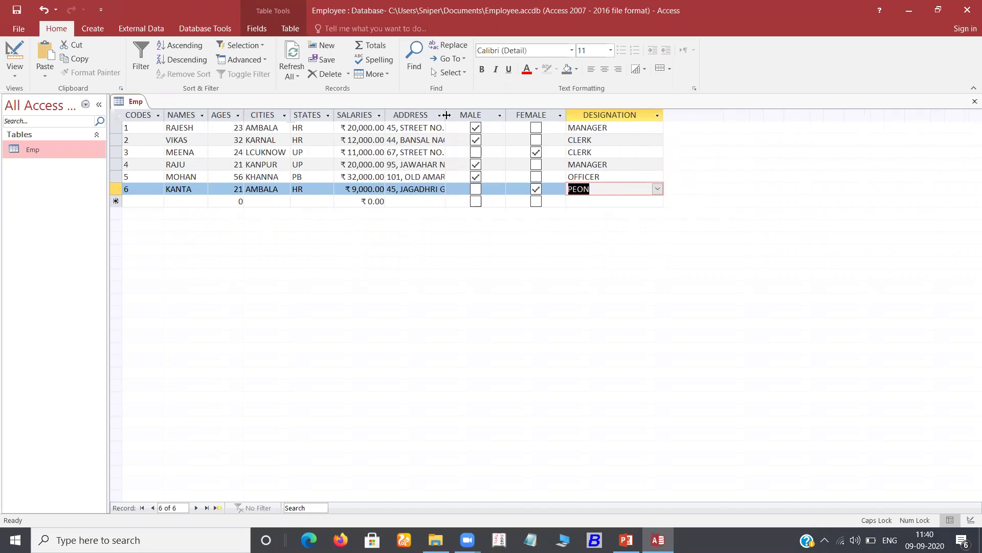
{"action": "double_click", "coordinate": [445, 114]}
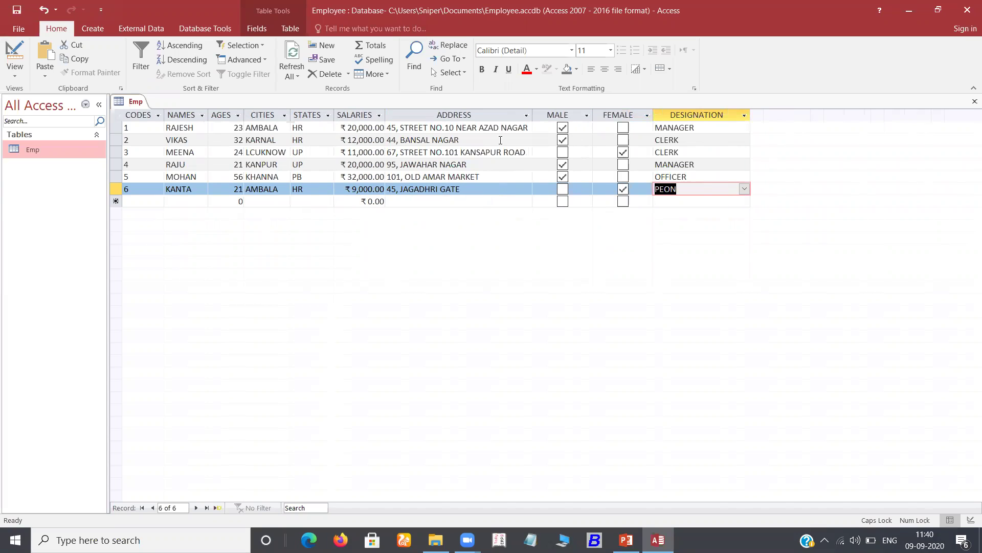
Auto-fit MALE, FEMALE and DESIGNATION columns, commit record 6 and save
{"action": "double_click", "coordinate": [593, 114]}
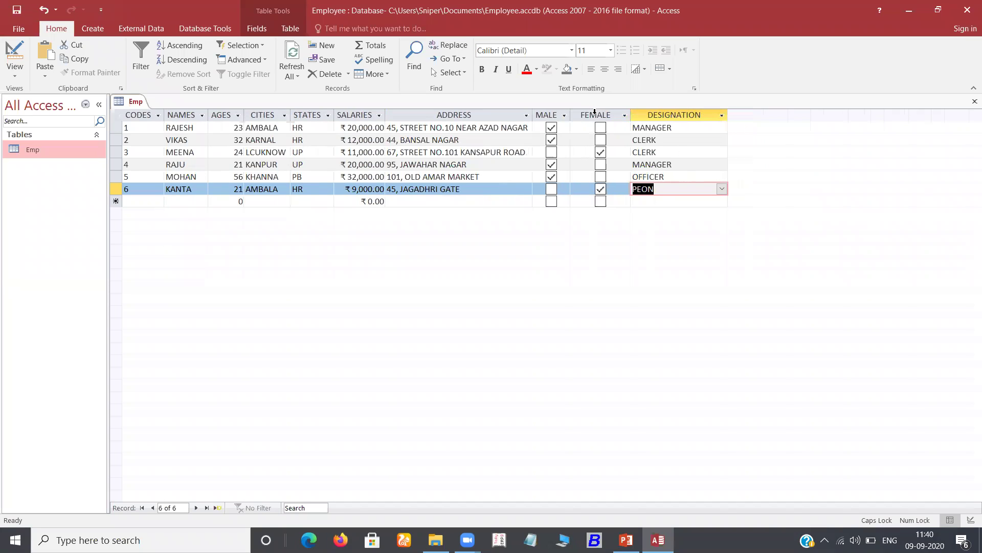
{"action": "double_click", "coordinate": [631, 112]}
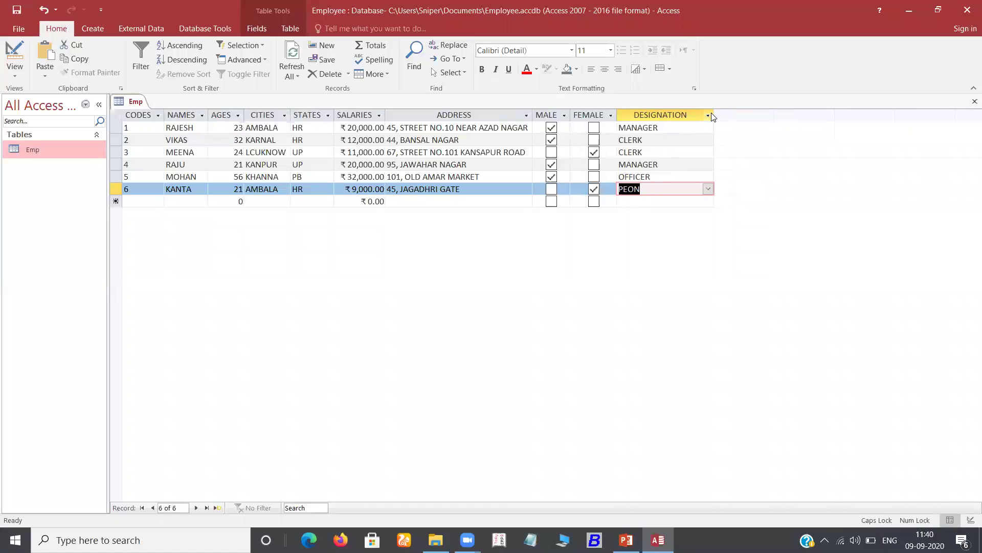
{"action": "double_click", "coordinate": [714, 114]}
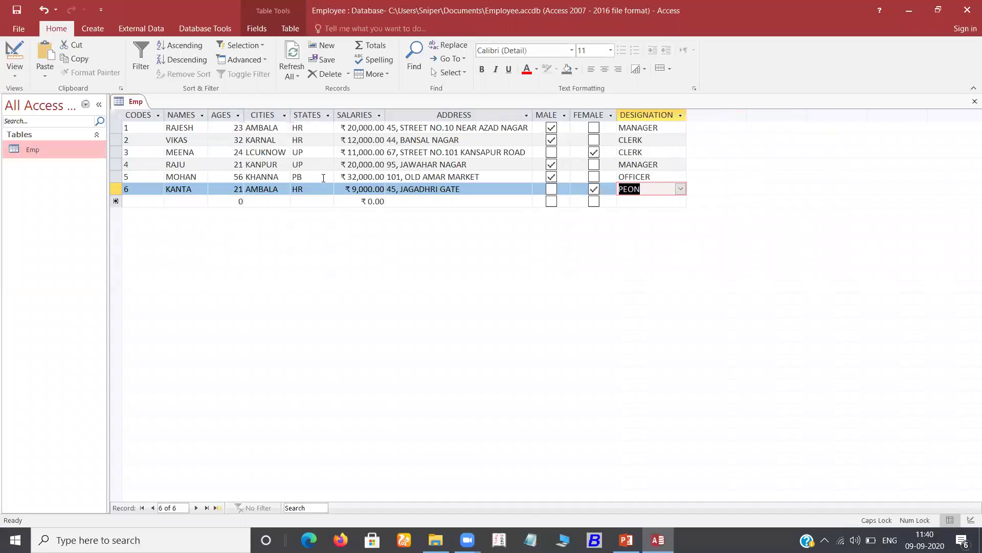
{"action": "left_click", "coordinate": [321, 199]}
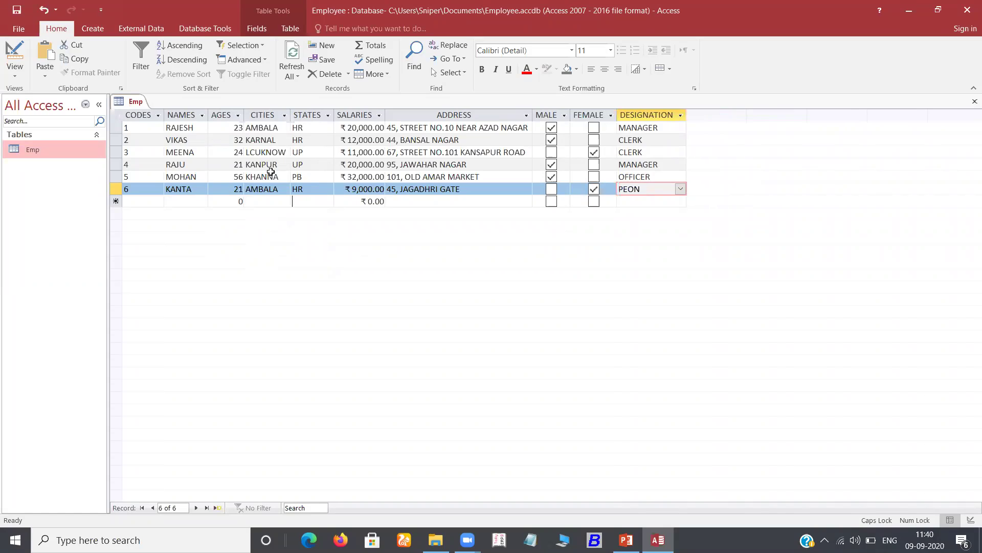
{"action": "left_click", "coordinate": [17, 10]}
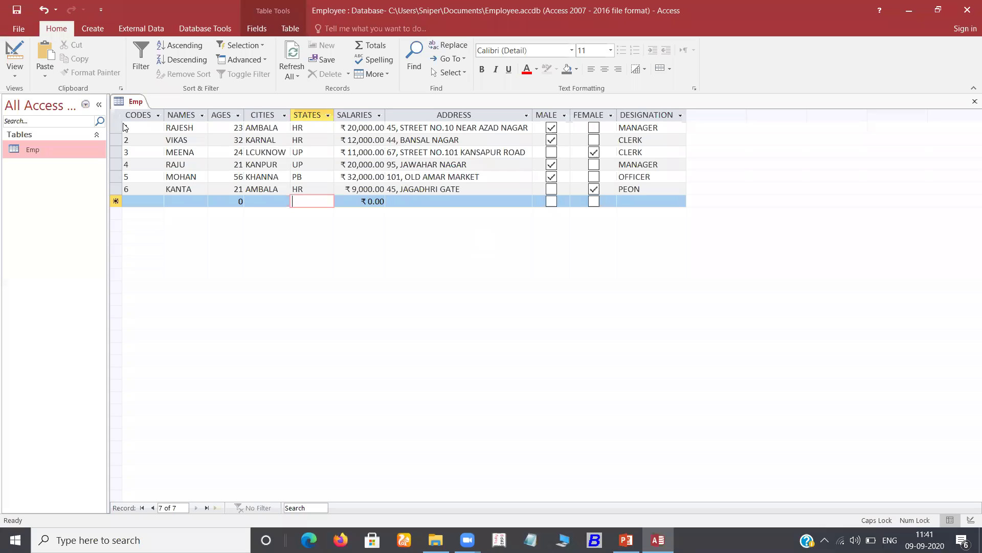
Select all records and make the datasheet text bold at 14 point
{"action": "key", "text": "ctrl+a"}
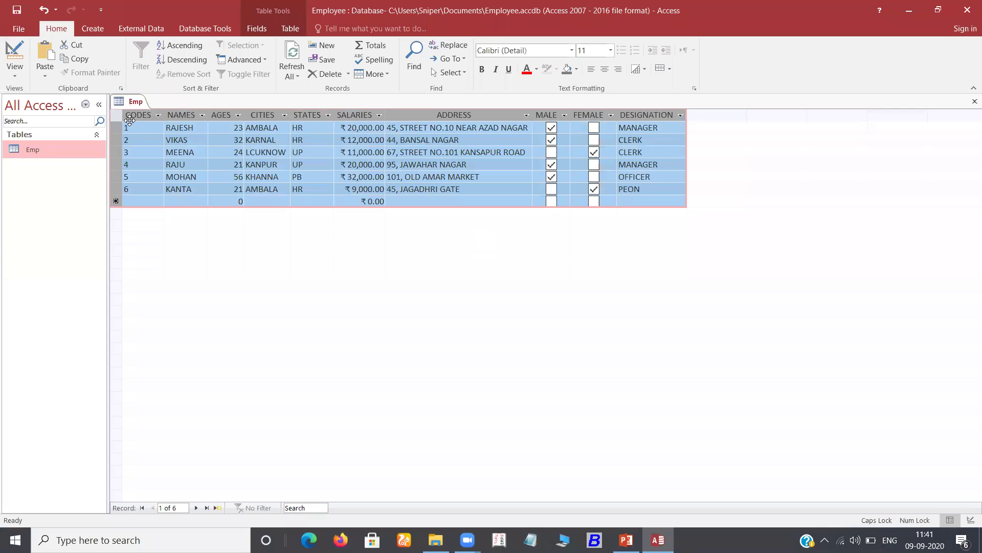
{"action": "left_click", "coordinate": [486, 71]}
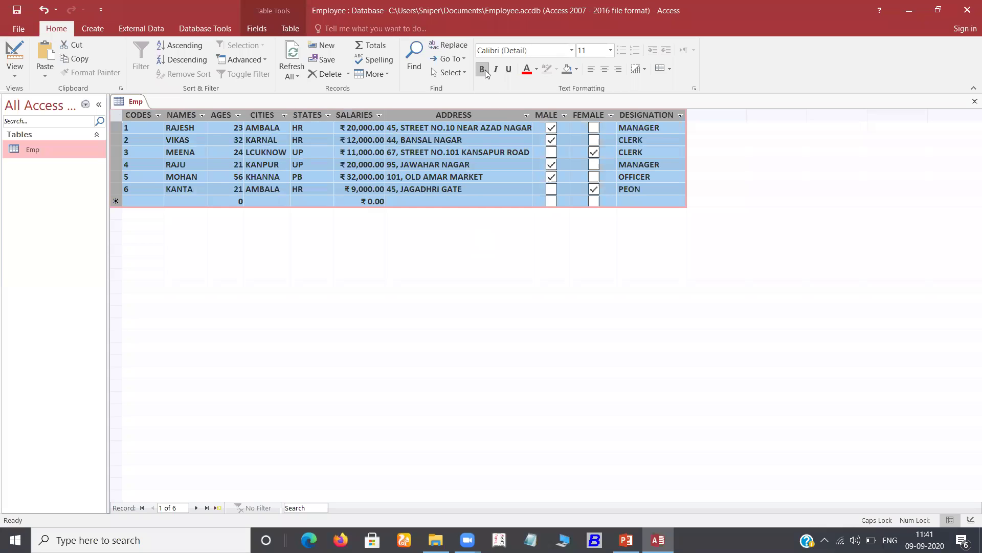
{"action": "left_click", "coordinate": [611, 51]}
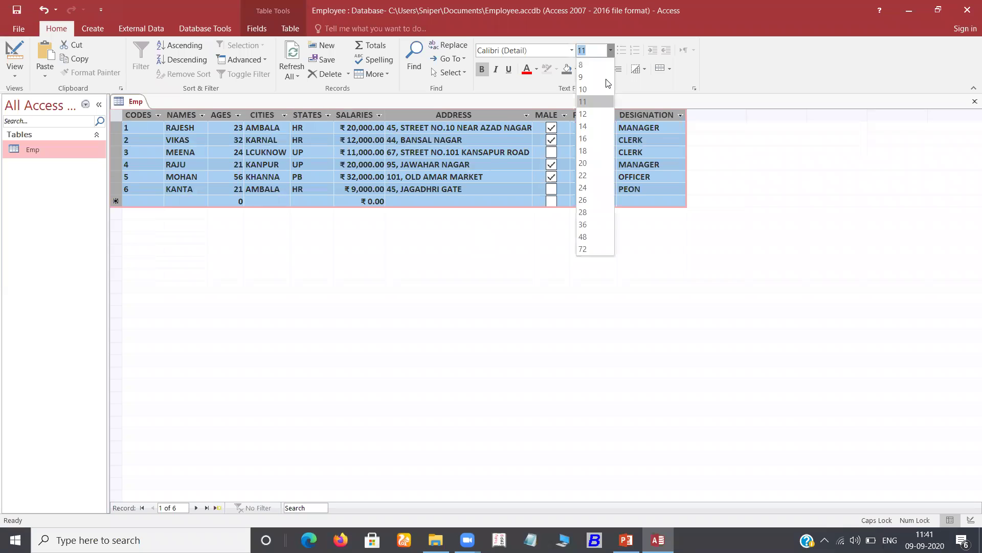
{"action": "left_click", "coordinate": [583, 114]}
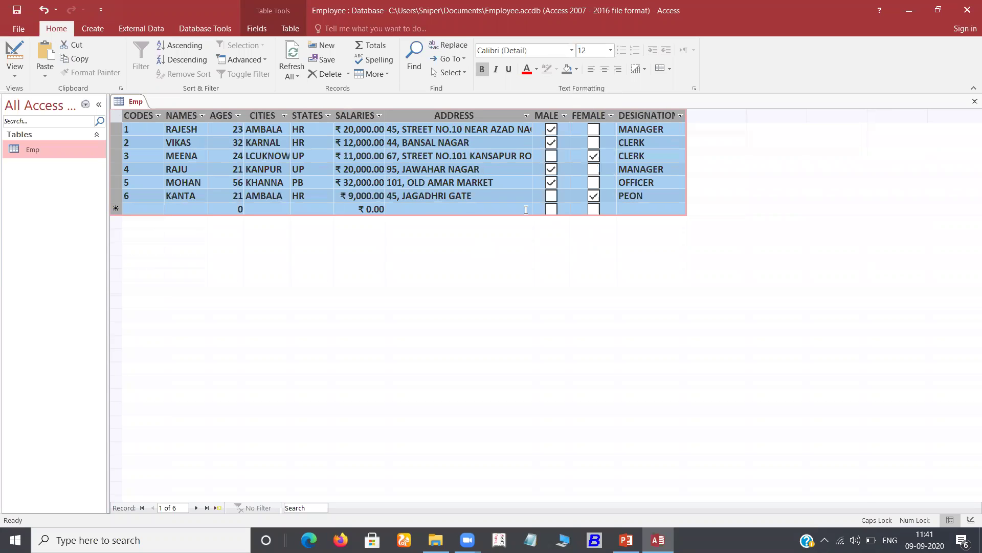
{"action": "left_click", "coordinate": [610, 51]}
{"action": "left_click", "coordinate": [584, 126]}
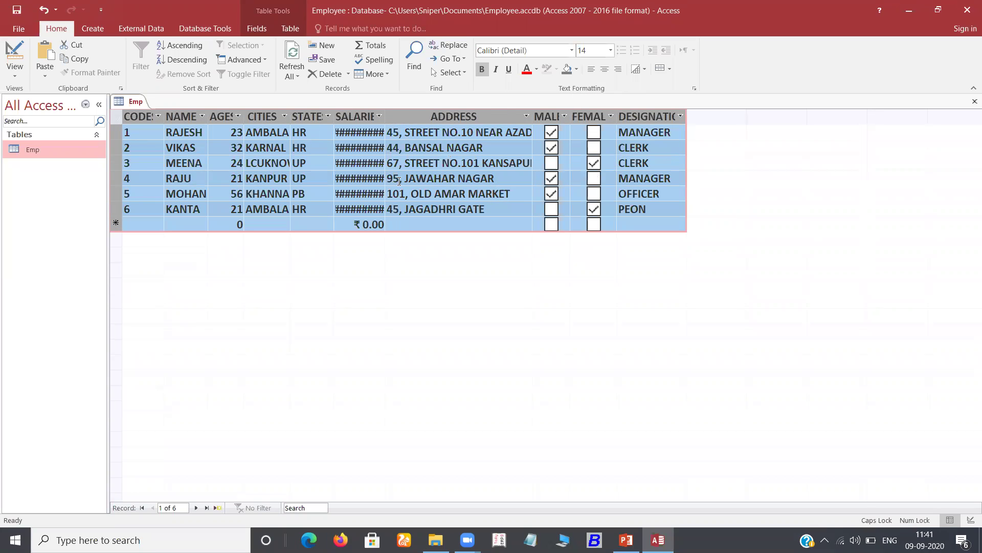
Auto-fit the SALARIES, ADDRESS and CODES columns to the 14-point text
{"action": "left_click", "coordinate": [386, 111]}
{"action": "double_click", "coordinate": [385, 112]}
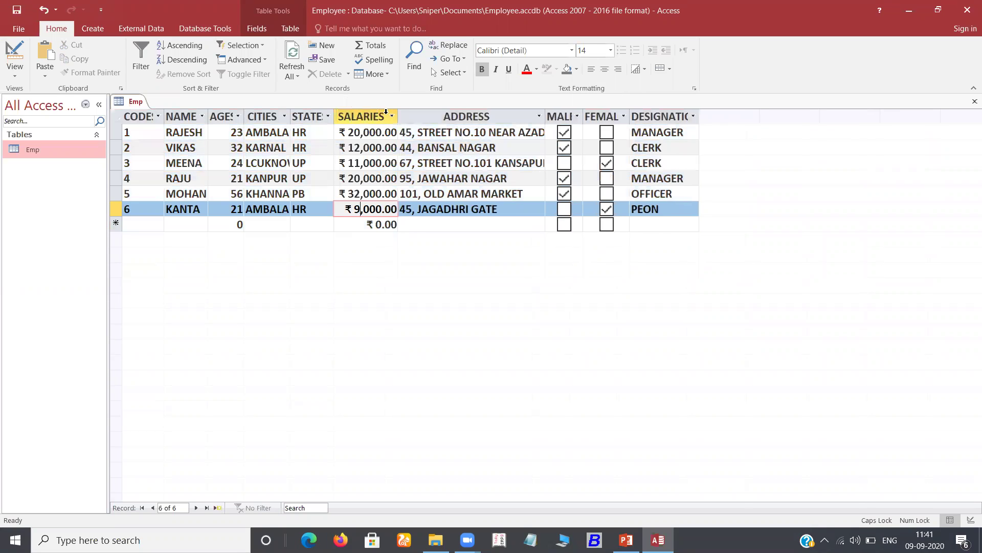
{"action": "double_click", "coordinate": [543, 116]}
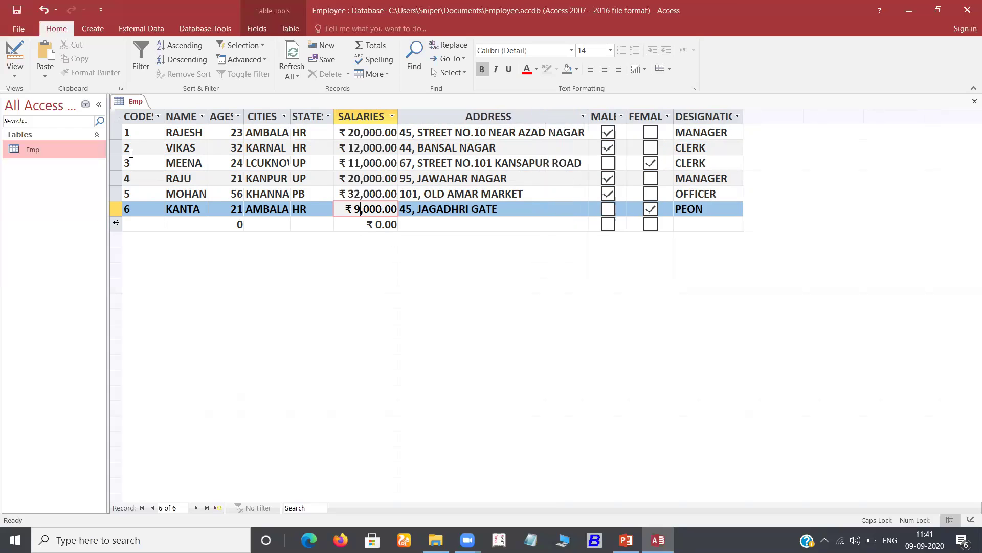
{"action": "double_click", "coordinate": [164, 116]}
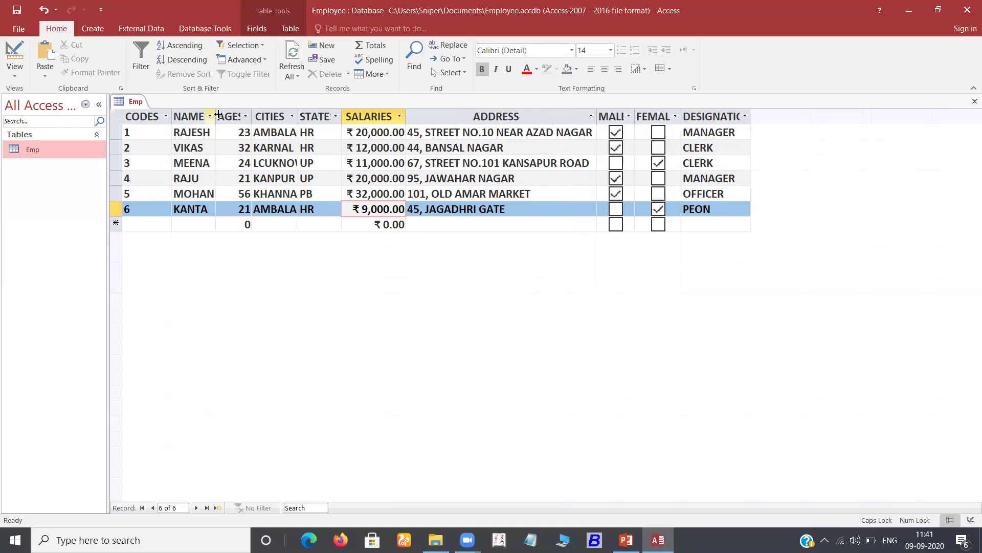
Widen the NAMES, AGES and CITIES columns so headers and values show fully
{"action": "left_click", "coordinate": [213, 117]}
{"action": "key", "text": "Escape"}
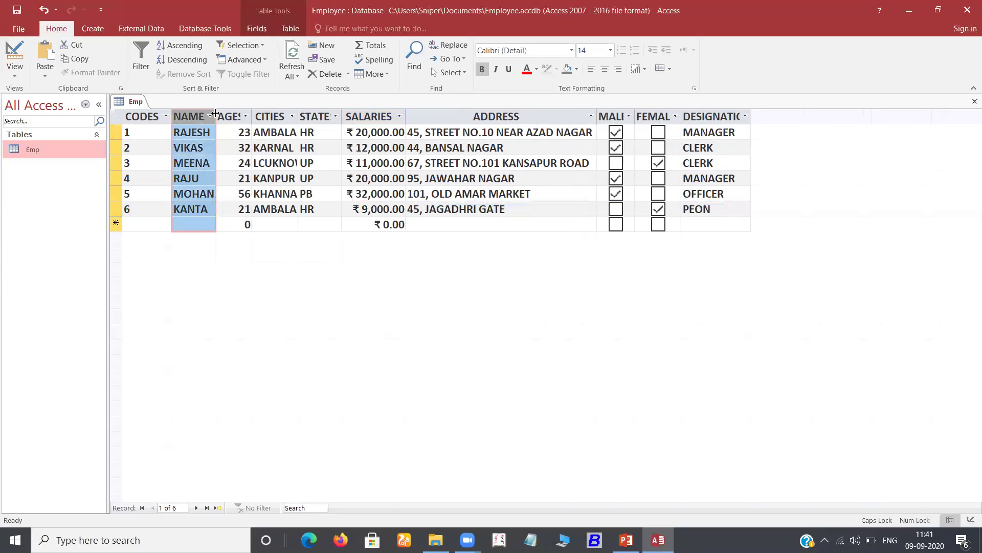
{"action": "key", "text": "Down"}
{"action": "key", "text": "Down"}
{"action": "key", "text": "Right"}
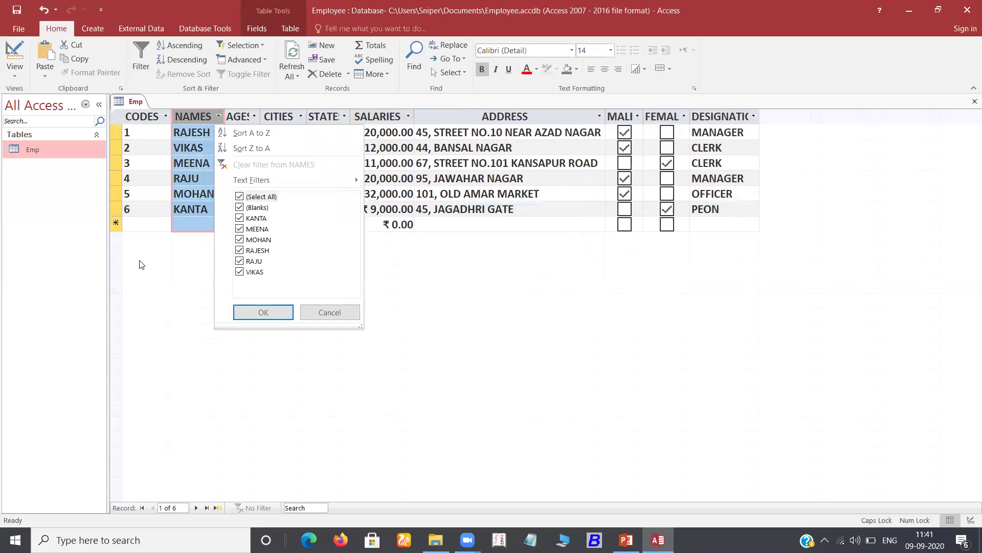
{"action": "left_click", "coordinate": [261, 117]}
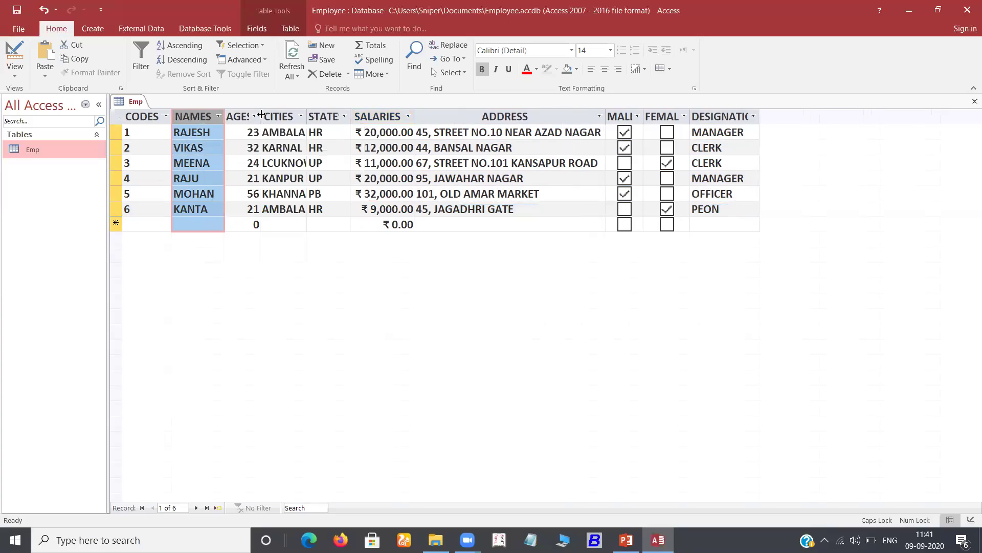
{"action": "left_click_drag", "start_coordinate": [262, 116], "coordinate": [268, 116]}
{"action": "double_click", "coordinate": [314, 117]}
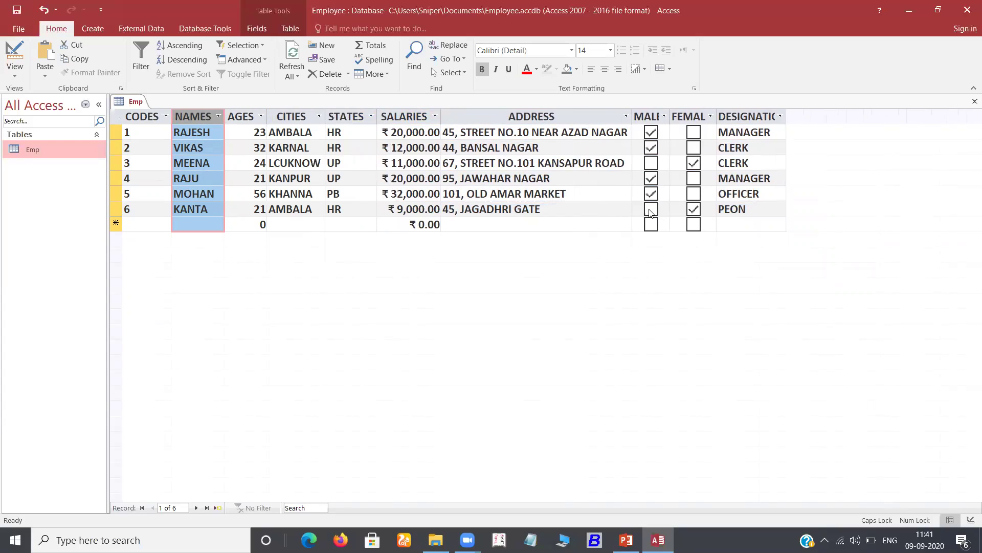
Switch the Emp table to Design View to show its field names and data types
{"action": "left_click", "coordinate": [116, 223]}
{"action": "right_click", "coordinate": [121, 224]}
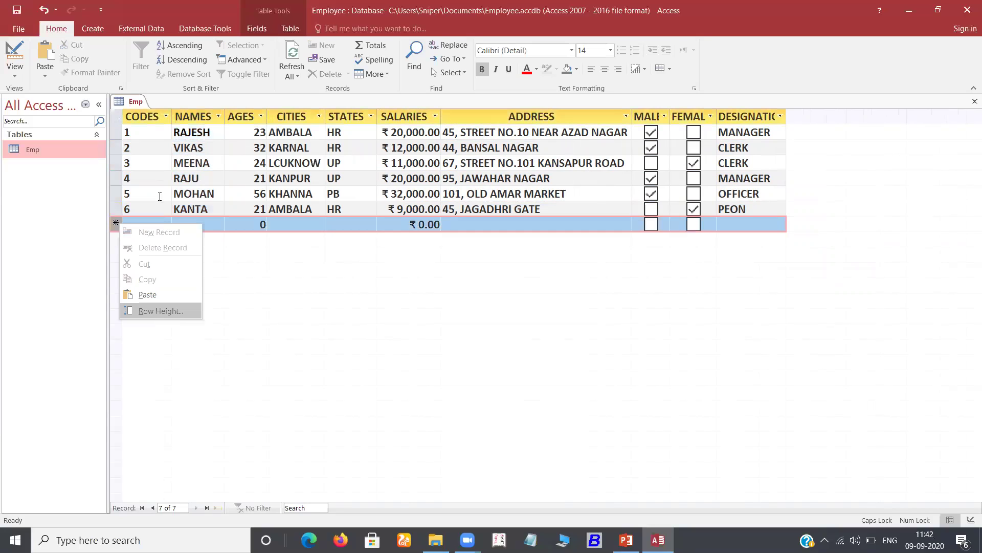
{"action": "key", "text": "Escape"}
{"action": "key", "text": "Up"}
{"action": "key", "text": "Up"}
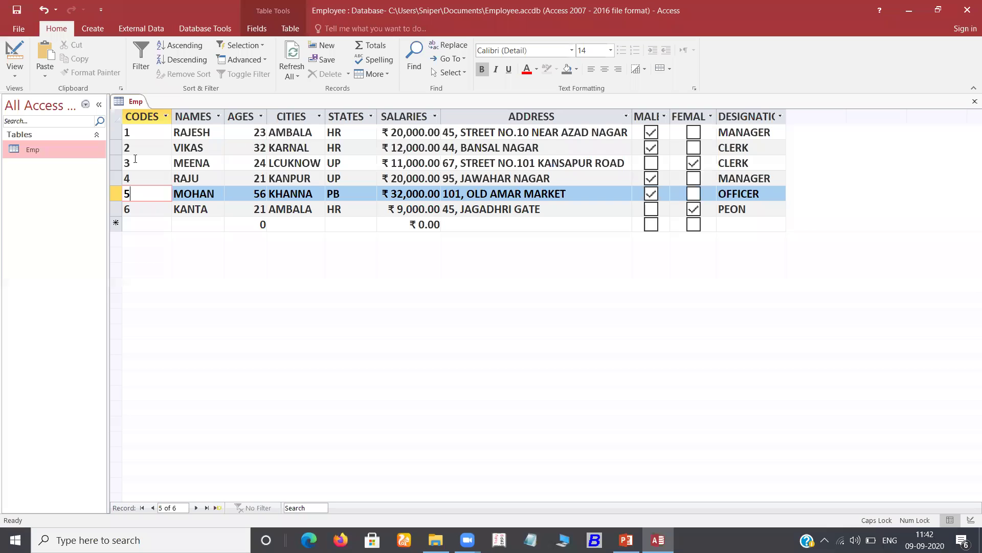
{"action": "left_click", "coordinate": [115, 193]}
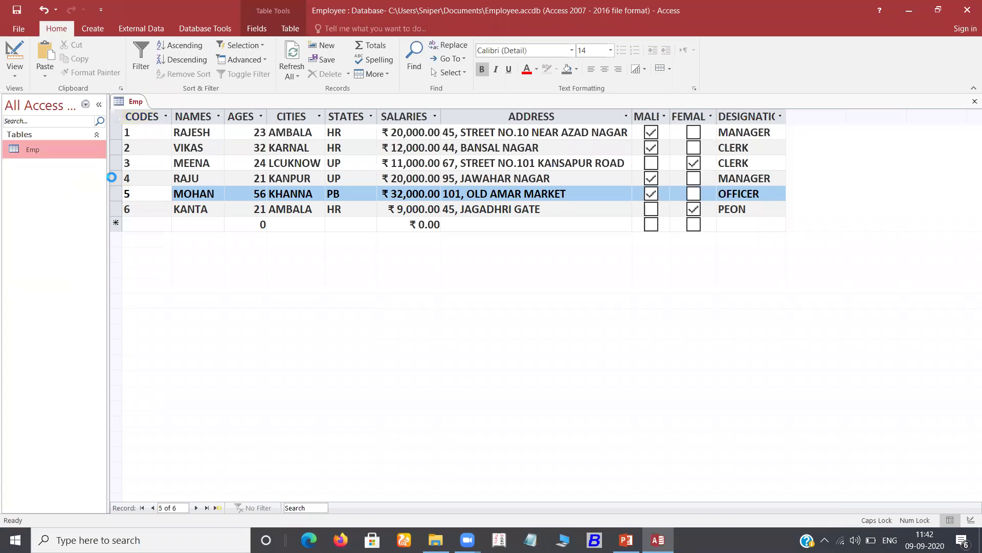
{"action": "key", "text": "Delete"}
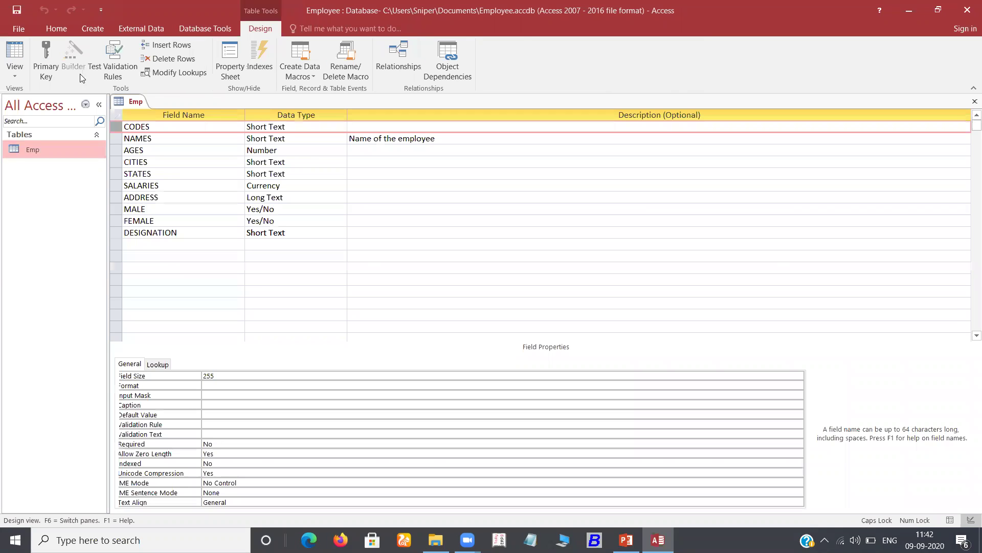
Set CODES as the Emp primary key, save, reopen Emp in datasheet view, then exit Access
{"action": "left_click", "coordinate": [49, 70]}
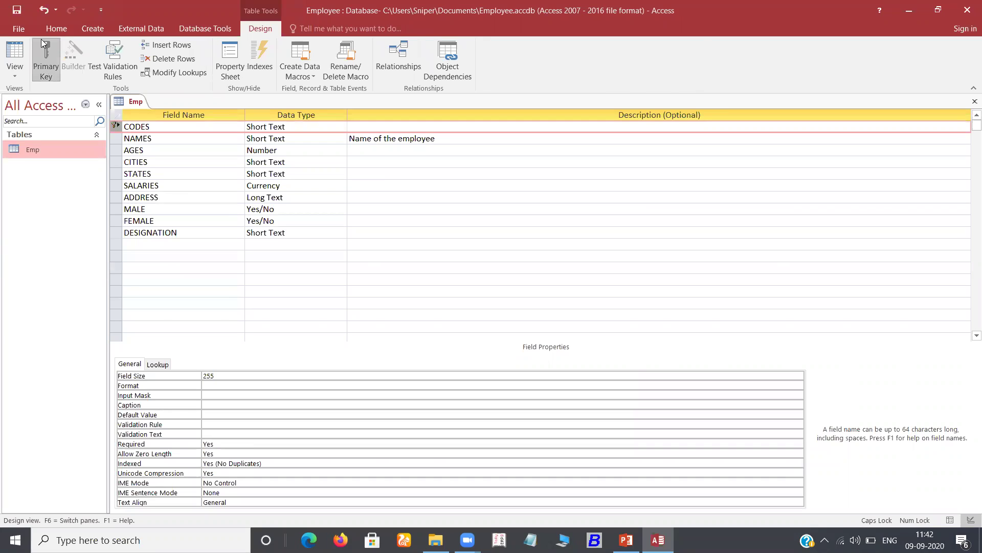
{"action": "left_click", "coordinate": [17, 9]}
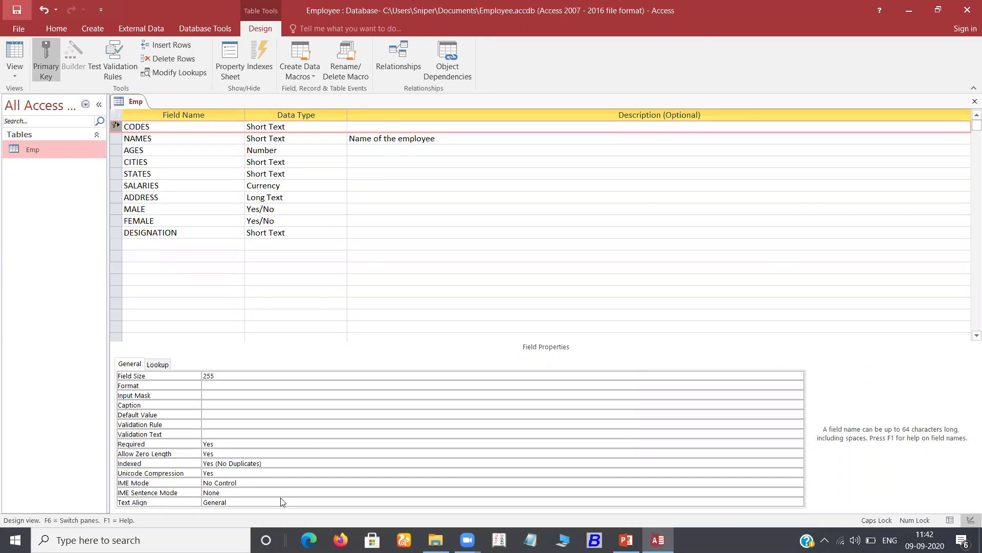
{"action": "right_click", "coordinate": [60, 156]}
{"action": "left_click", "coordinate": [92, 166]}
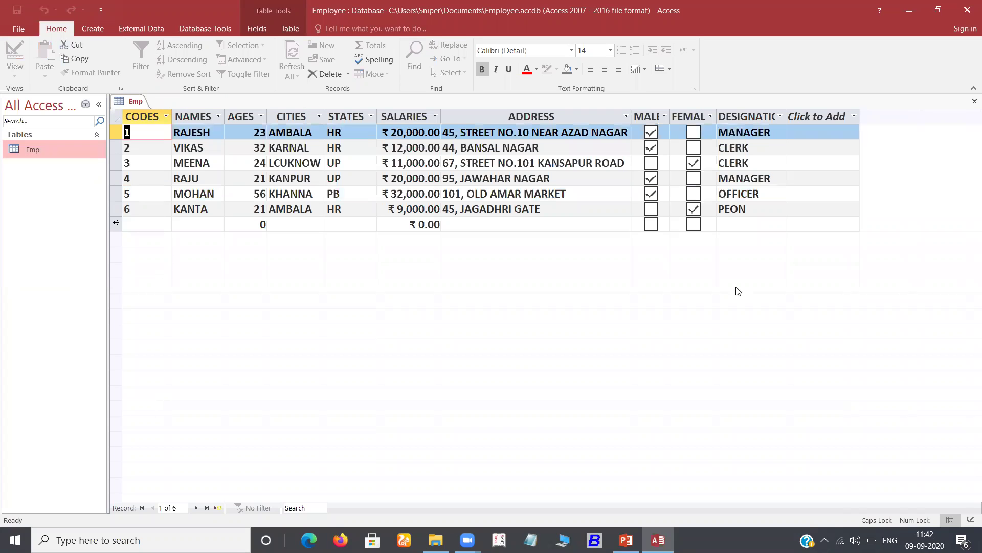
{"action": "left_click", "coordinate": [535, 227]}
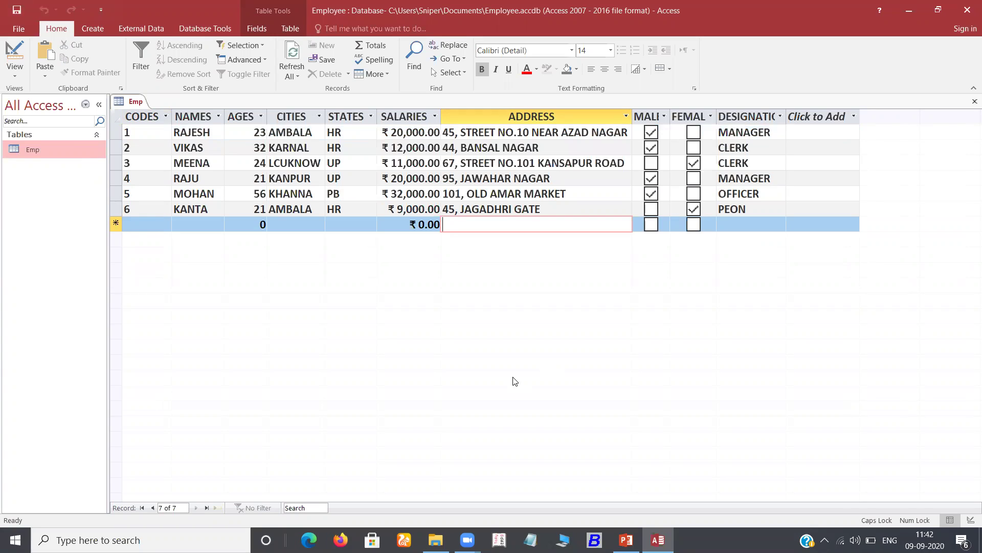
{"action": "left_click", "coordinate": [967, 10]}
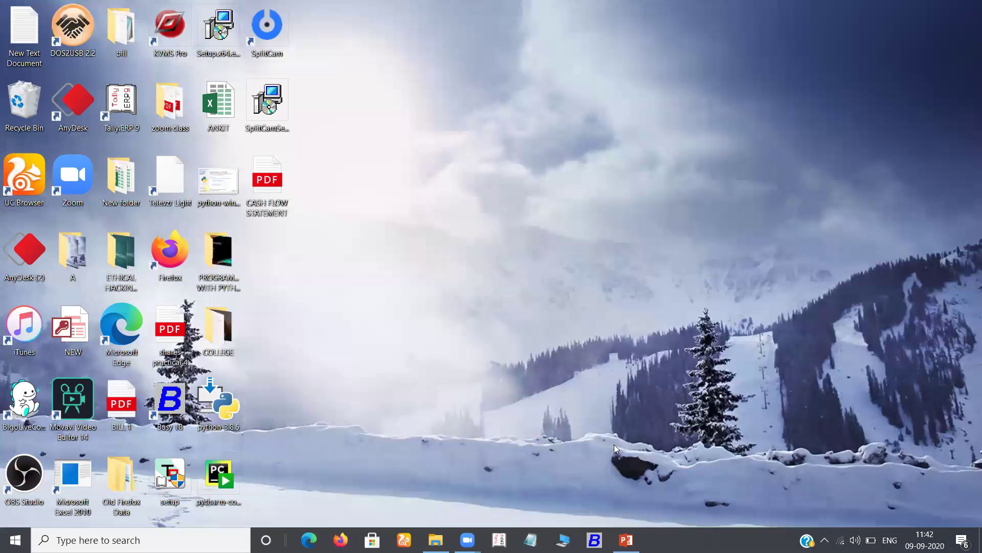